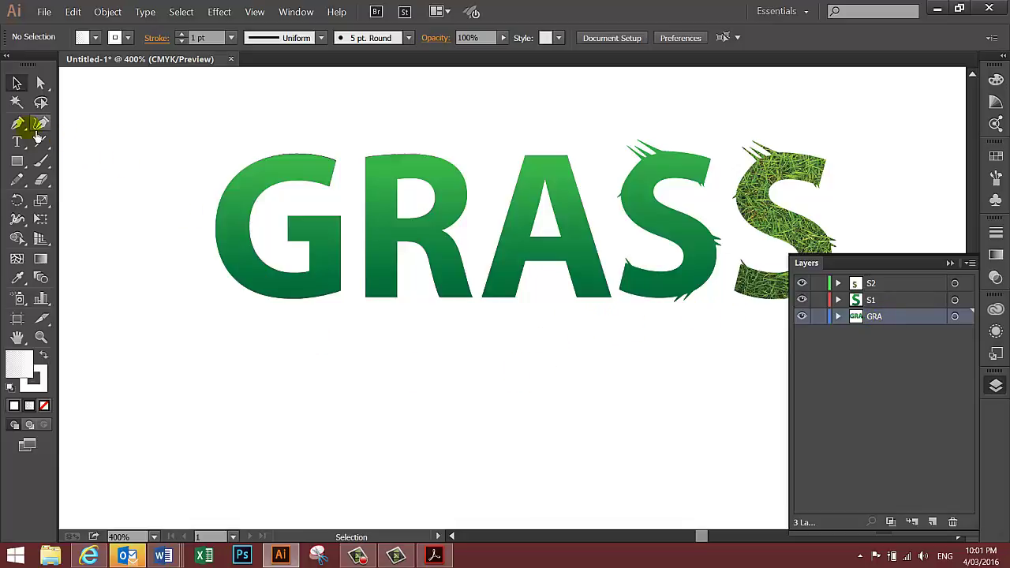
- Draw a closed, pointed leaf-half shape with the Pen tool below the letter G, and deselect it
click(18, 123)
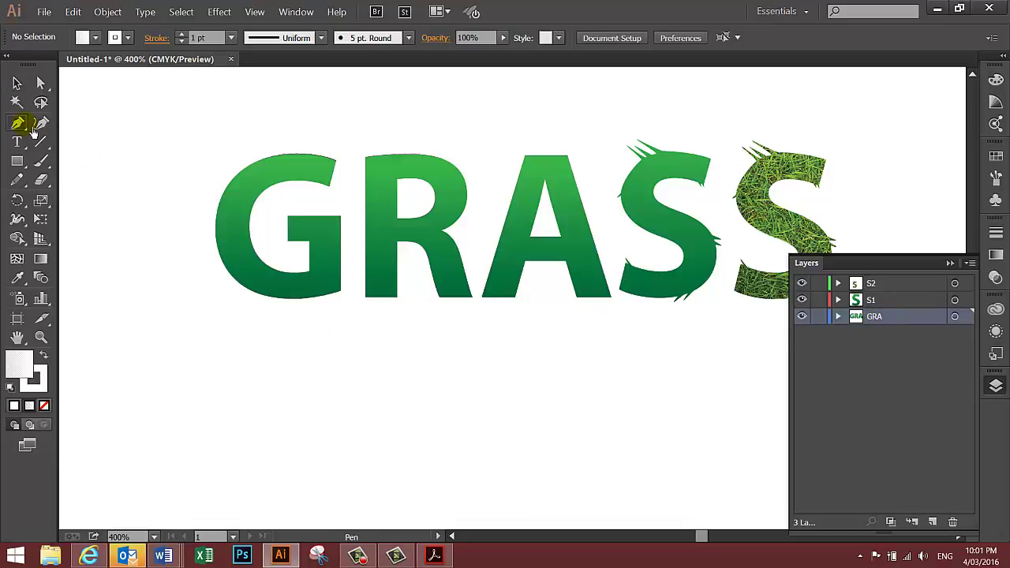
click(252, 364)
drag(337, 410, 276, 437)
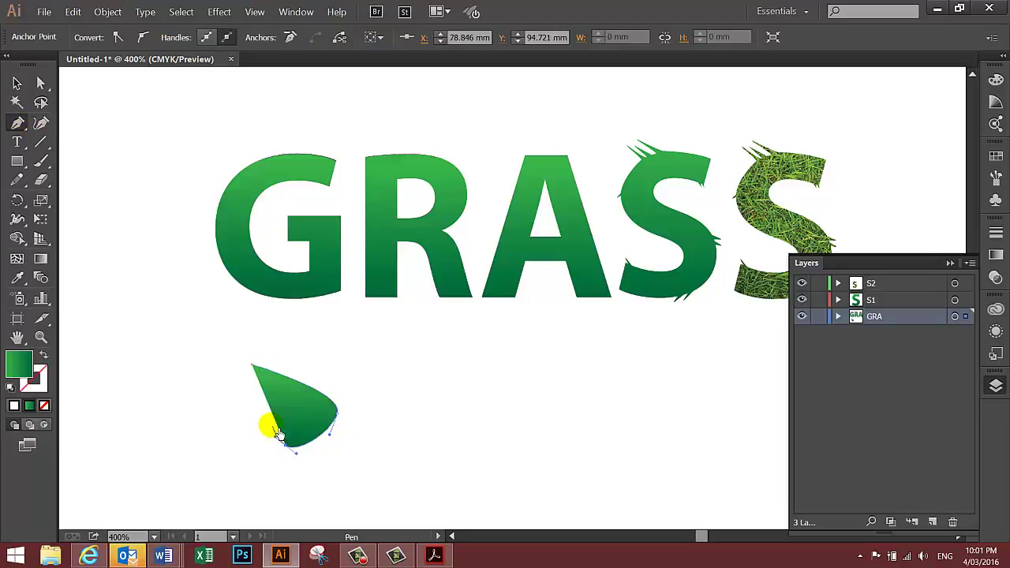
click(252, 363)
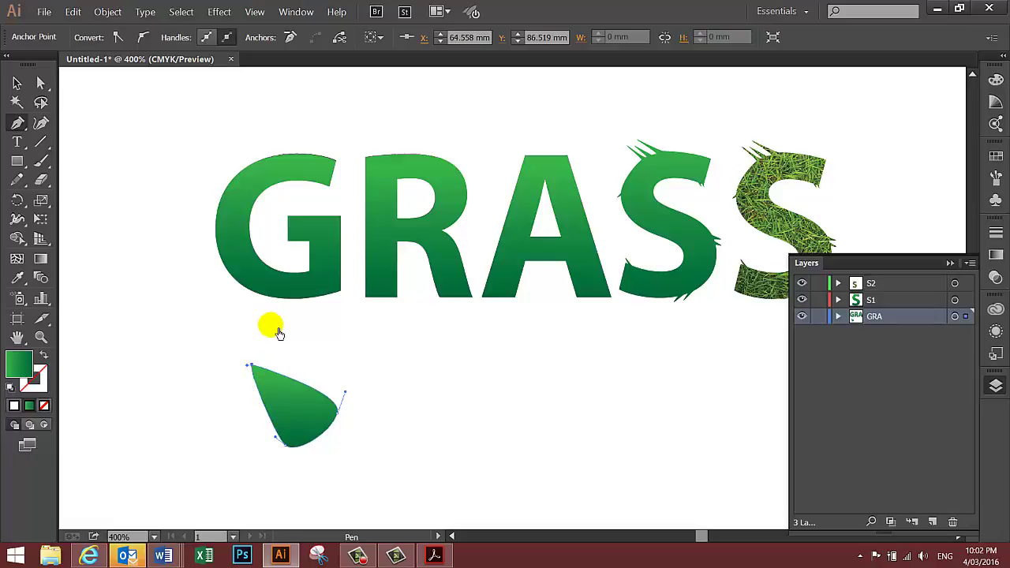
ctrl+click(272, 328)
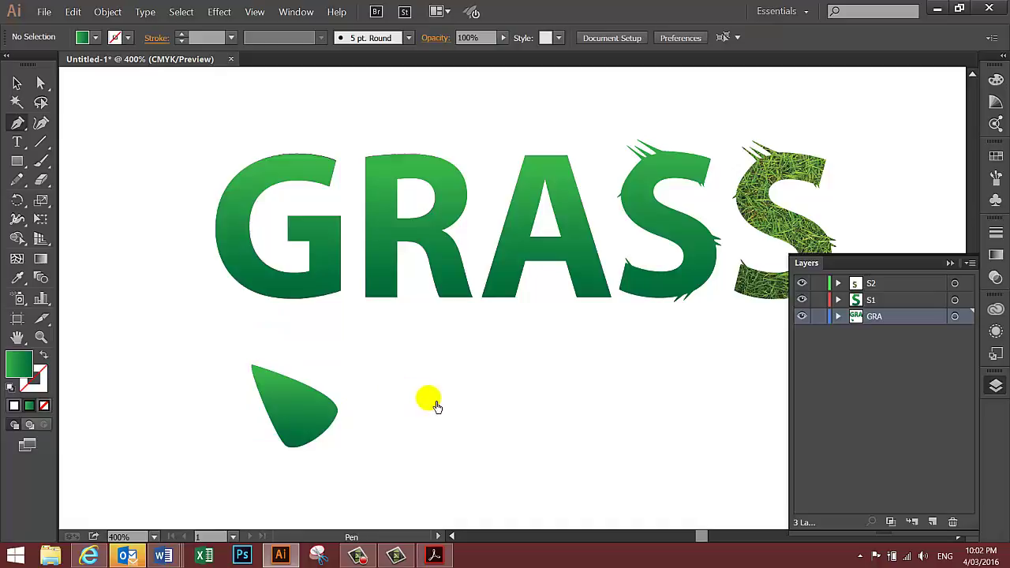
- Draw a second closed, curved leaf-half shape with the Pen tool beside the first one, below the letters R and A
drag(451, 367, 478, 339)
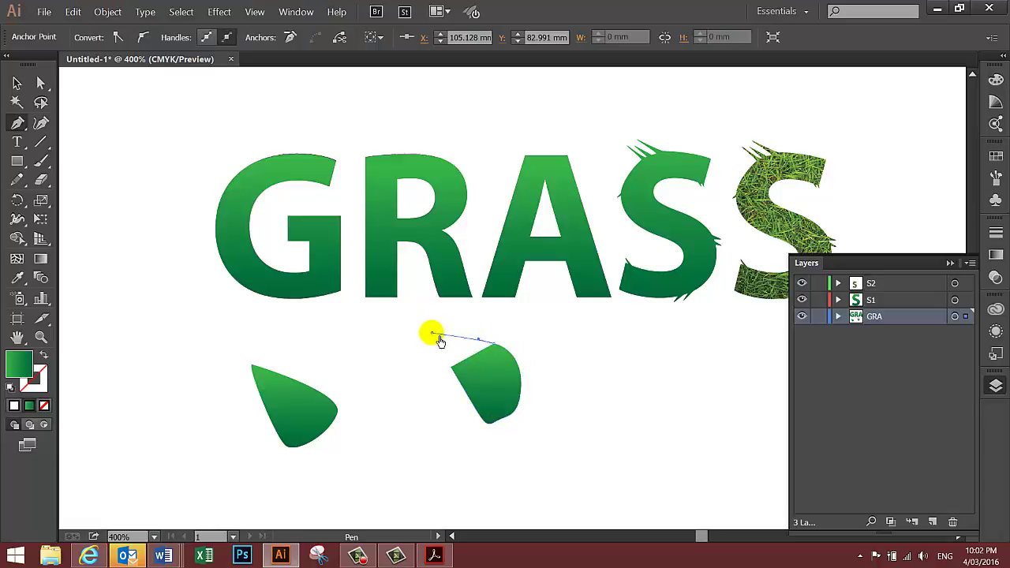
click(431, 333)
click(450, 367)
- Redirect the green gradient of the second leaf half so the dark green falls along its straight inner edge
click(40, 258)
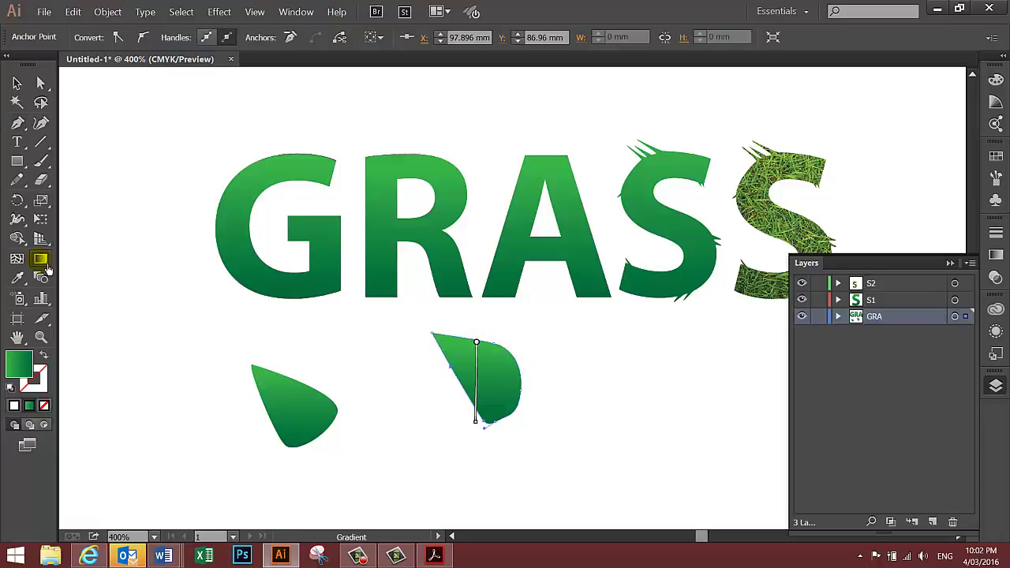
mouse_move(474, 420)
mouse_down()
mouse_move(419, 378)
mouse_move(417, 364)
mouse_up()
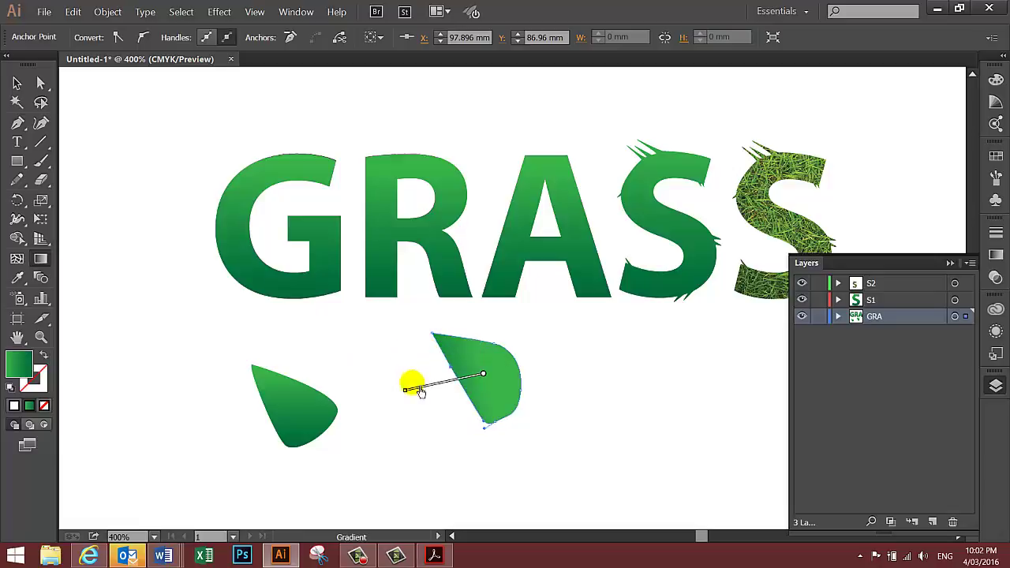
mouse_move(411, 398)
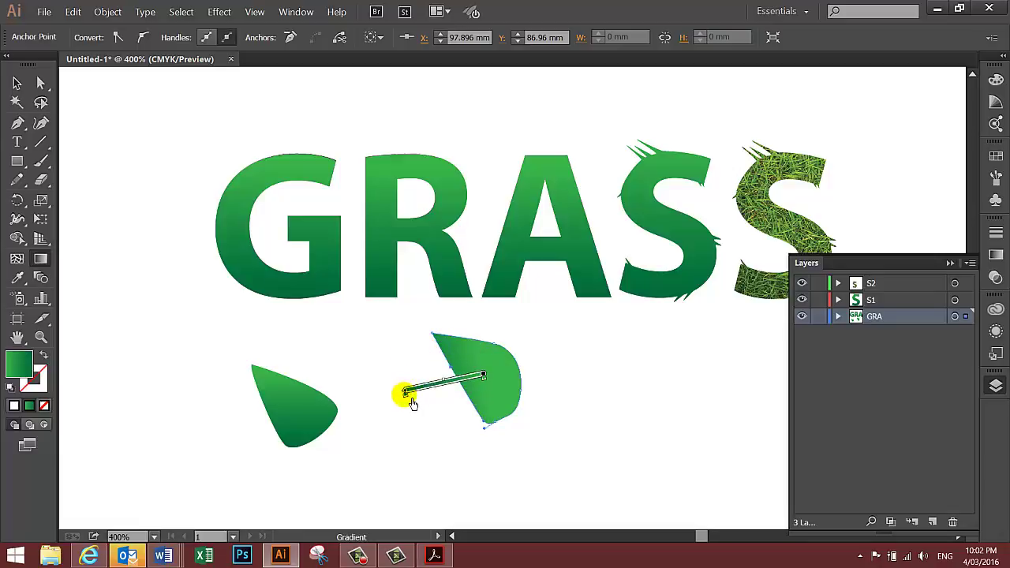
- Move the second leaf half onto the first, and rotate and shift the first half so their tips meet
click(17, 83)
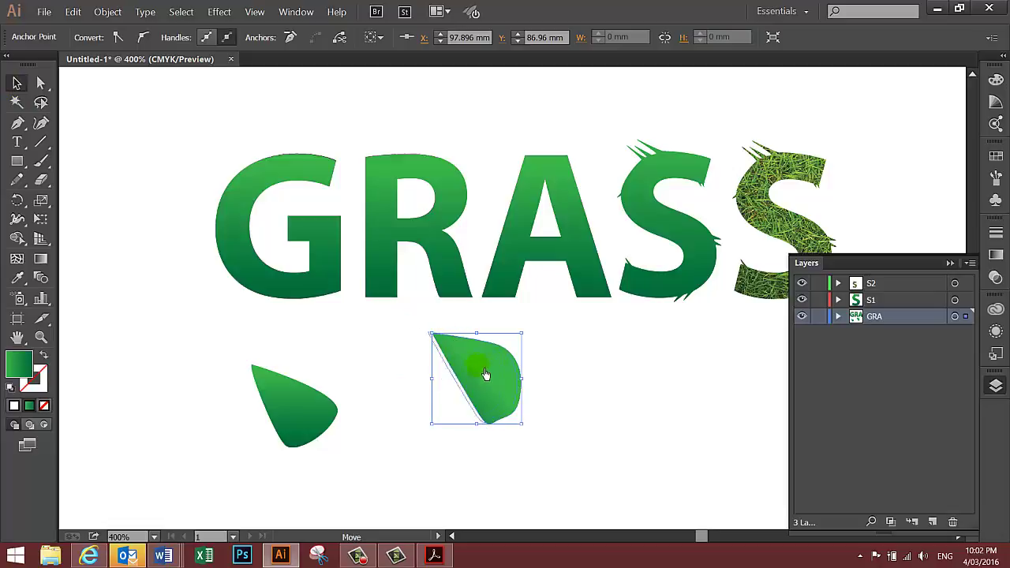
drag(480, 372, 330, 385)
click(265, 383)
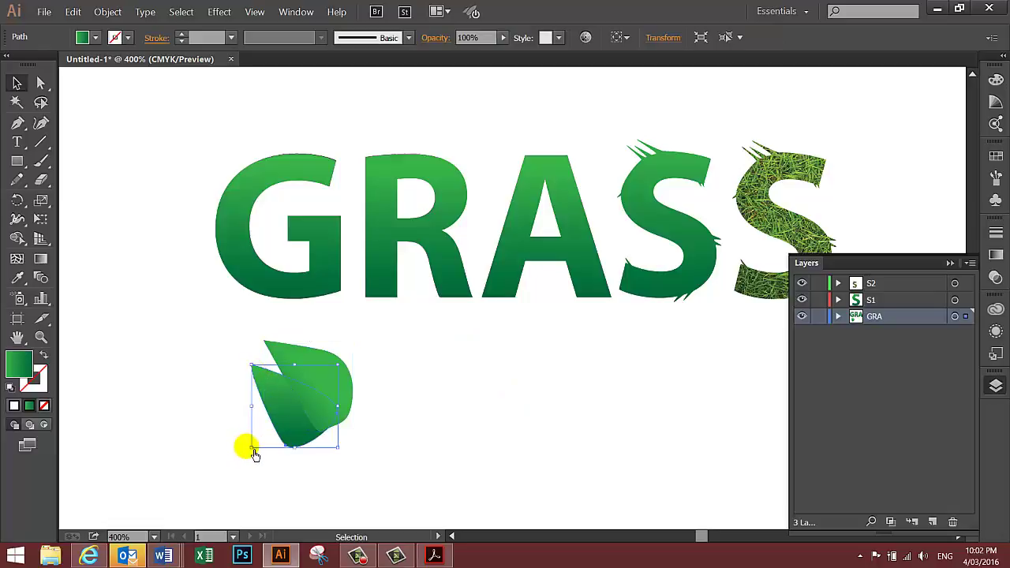
drag(247, 448, 227, 426)
drag(303, 429, 295, 419)
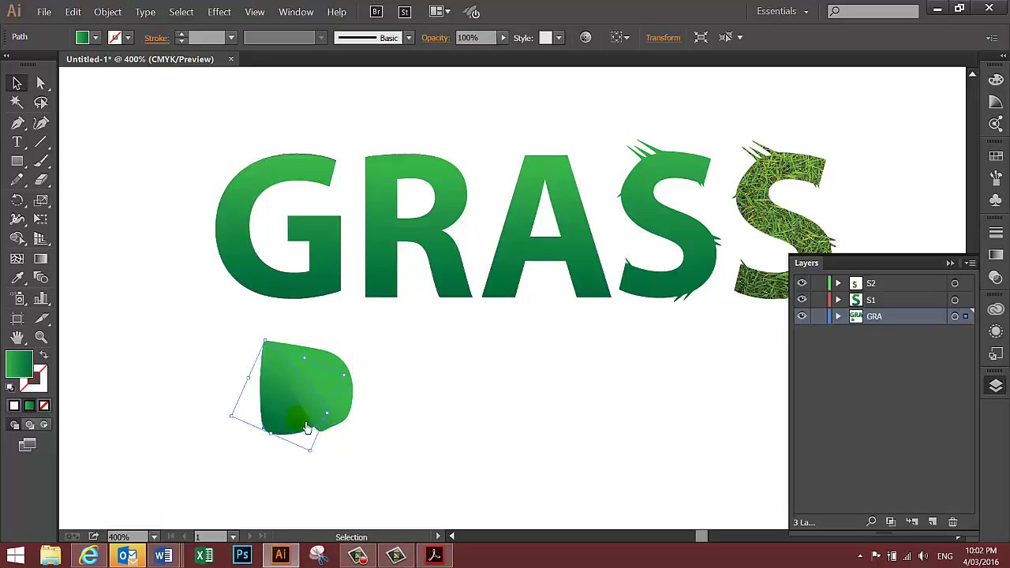
- Scale the second leaf half down slightly to fit the first half, and deselect it
click(333, 419)
drag(352, 431, 343, 423)
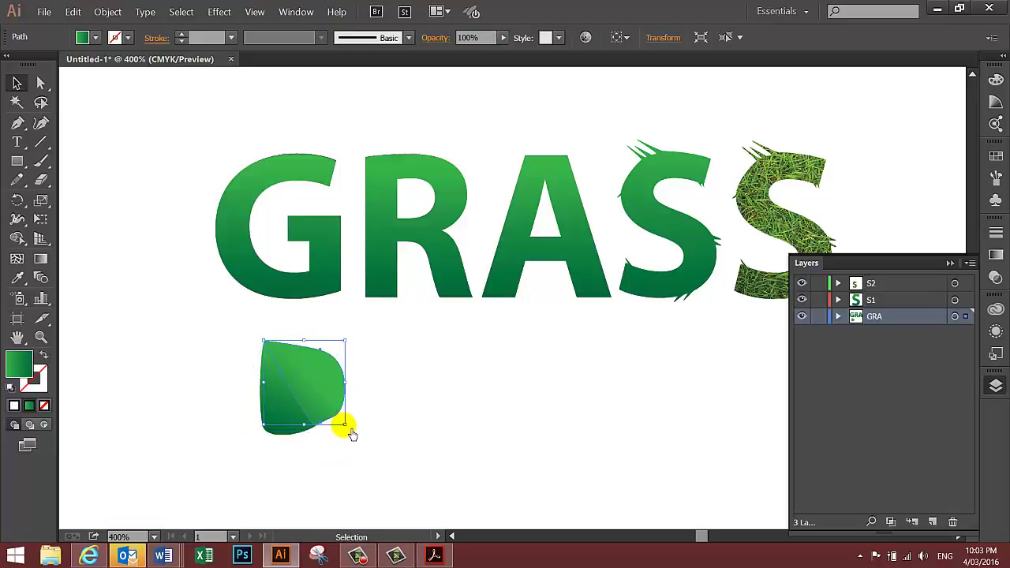
click(308, 464)
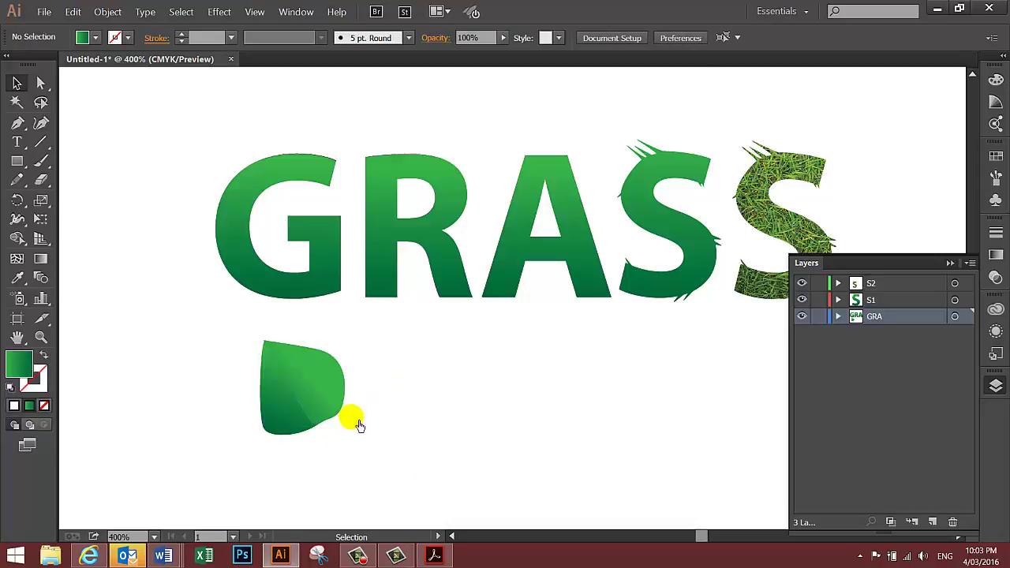
- Adjust the second leaf half's gradient with a diagonal direction that darkens it along the leaf's central fold
click(328, 402)
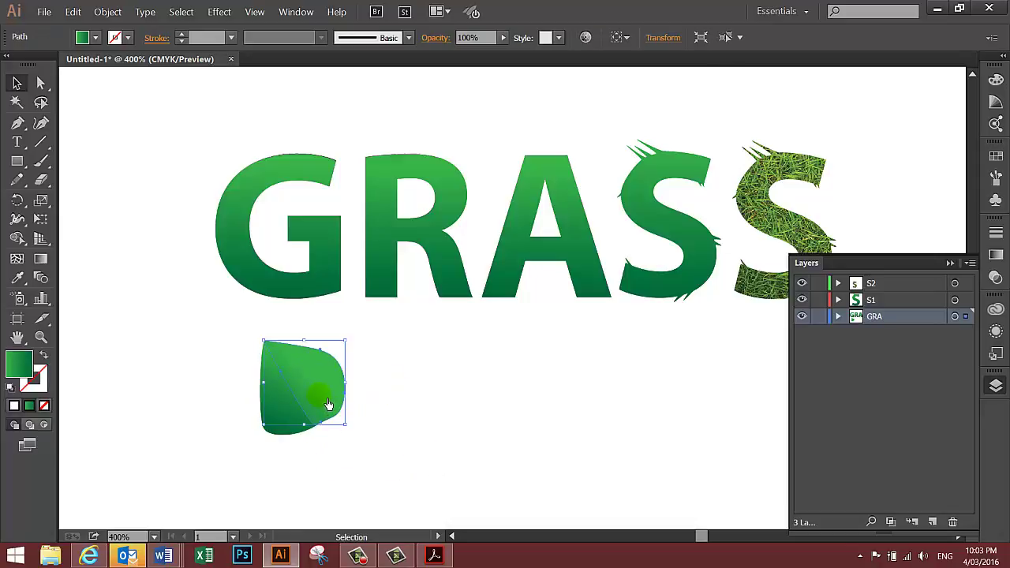
click(41, 260)
drag(254, 425, 280, 401)
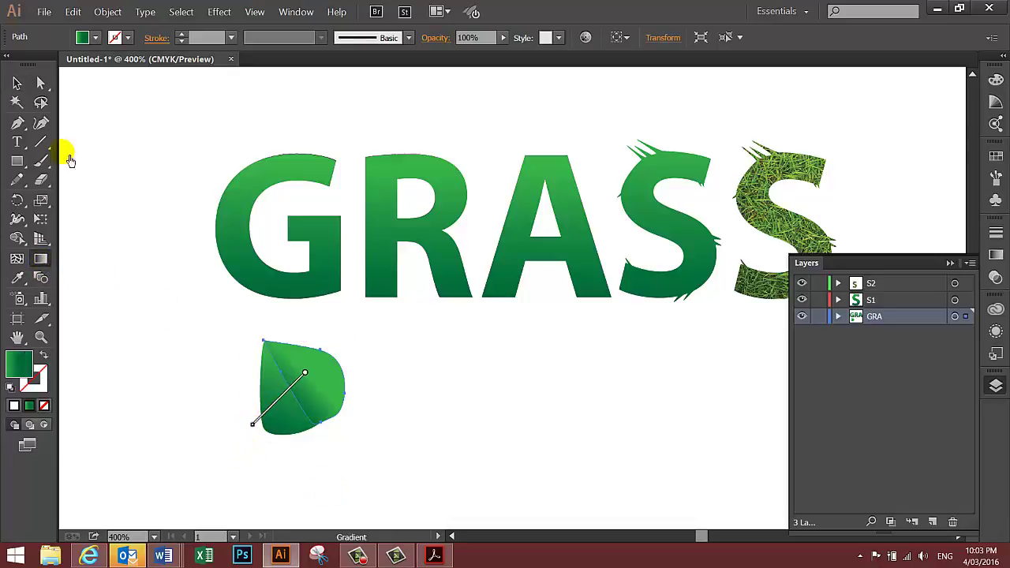
click(16, 82)
click(124, 254)
- Select both leaf halves and group them into one object
click(294, 429)
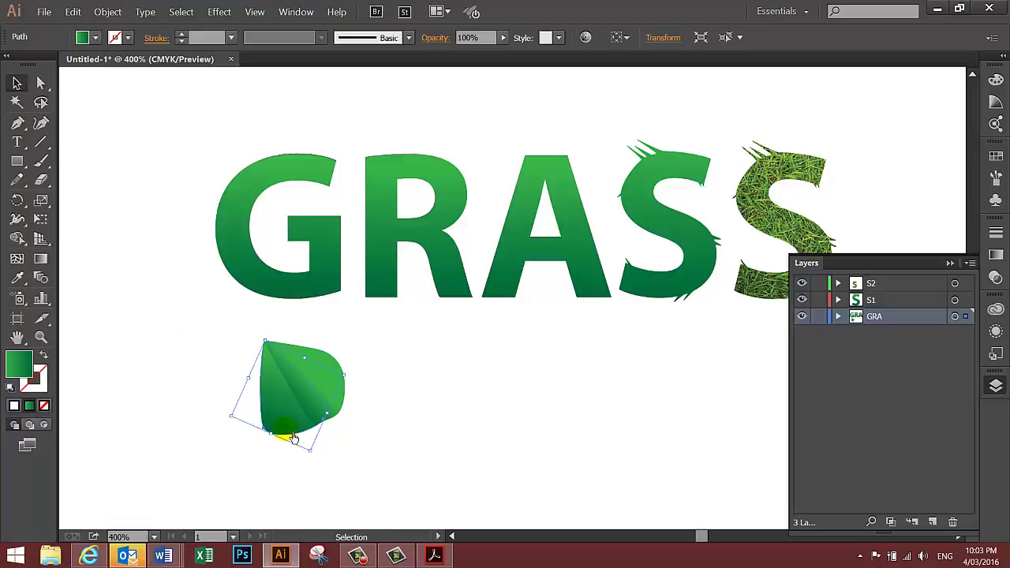
shift+click(350, 408)
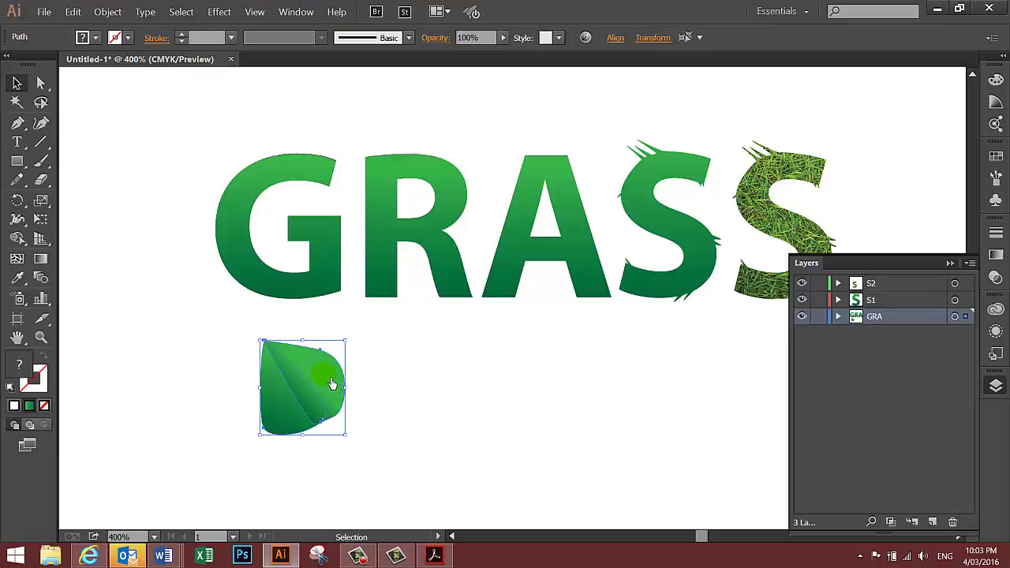
right_click(331, 383)
click(379, 259)
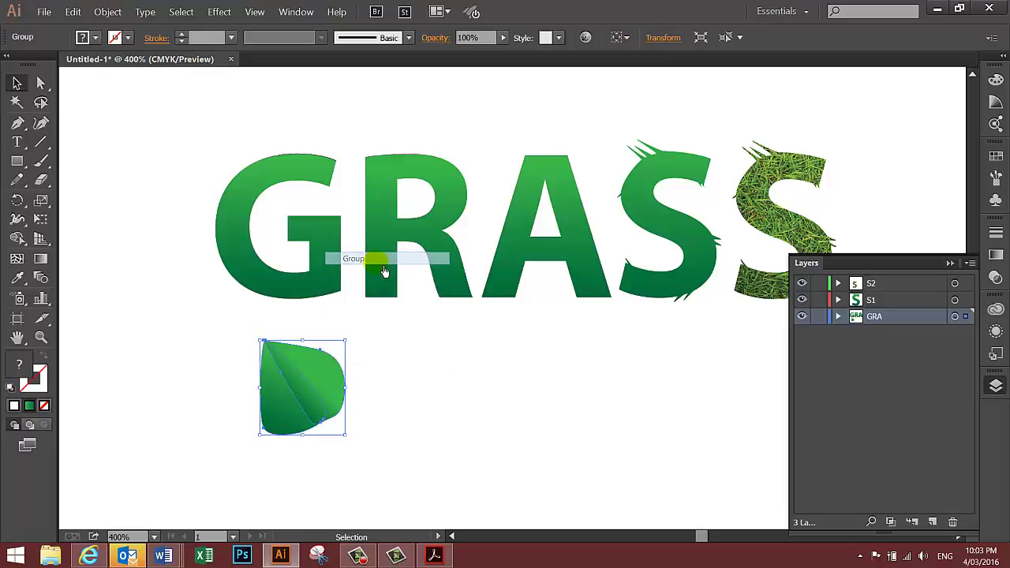
click(400, 405)
- Shift the leaf group slightly down and rotate it so its tip points left
click(332, 401)
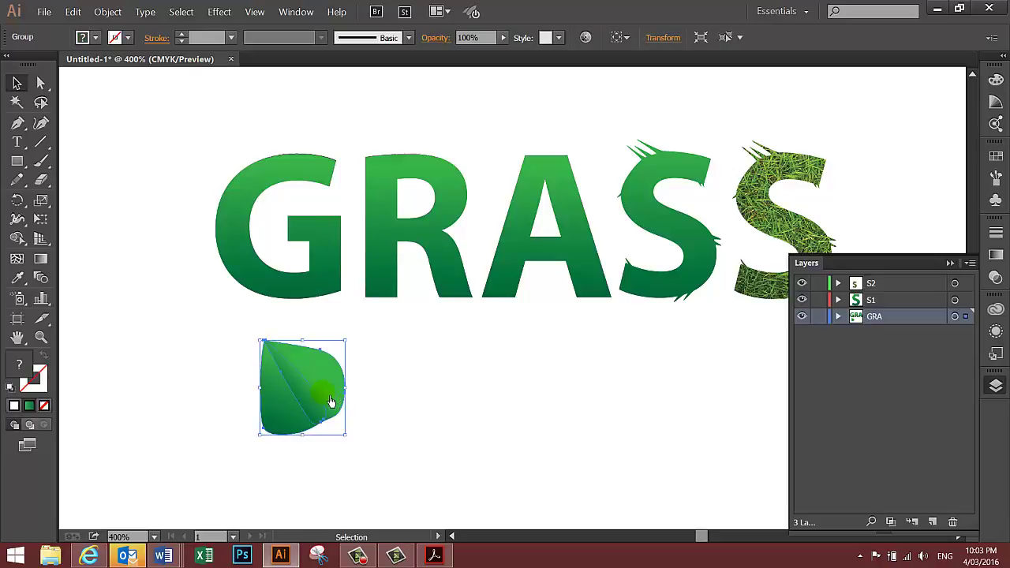
drag(332, 401, 312, 421)
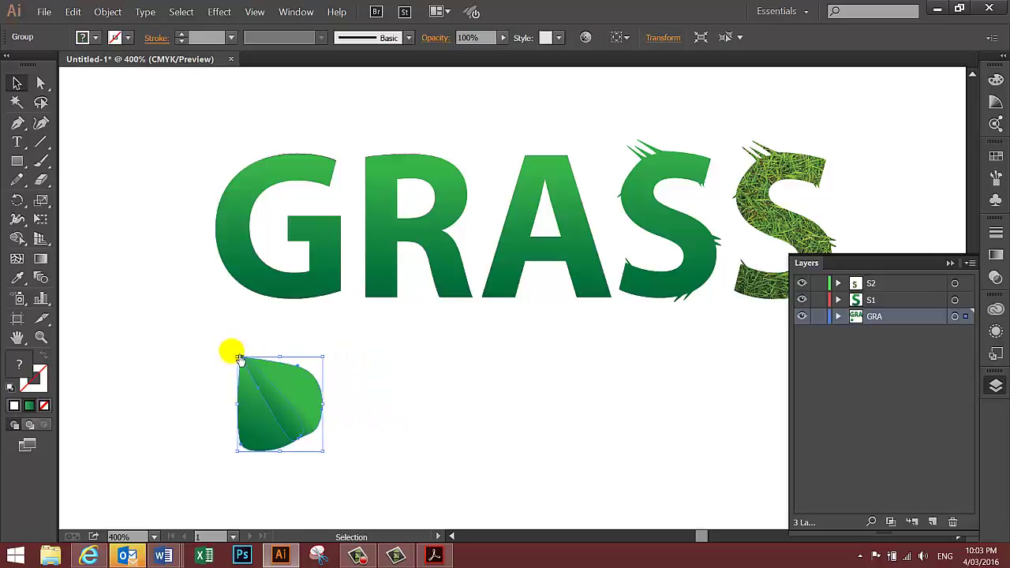
drag(239, 359, 396, 418)
click(399, 422)
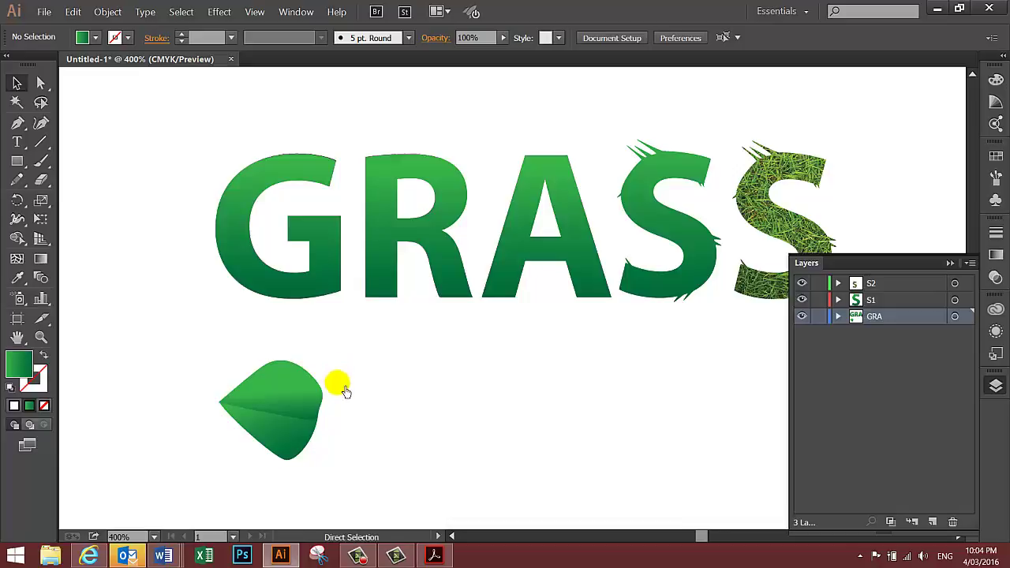
- Paint a short white highlight stroke across the upper half of the leaf with the Paintbrush tool
click(42, 163)
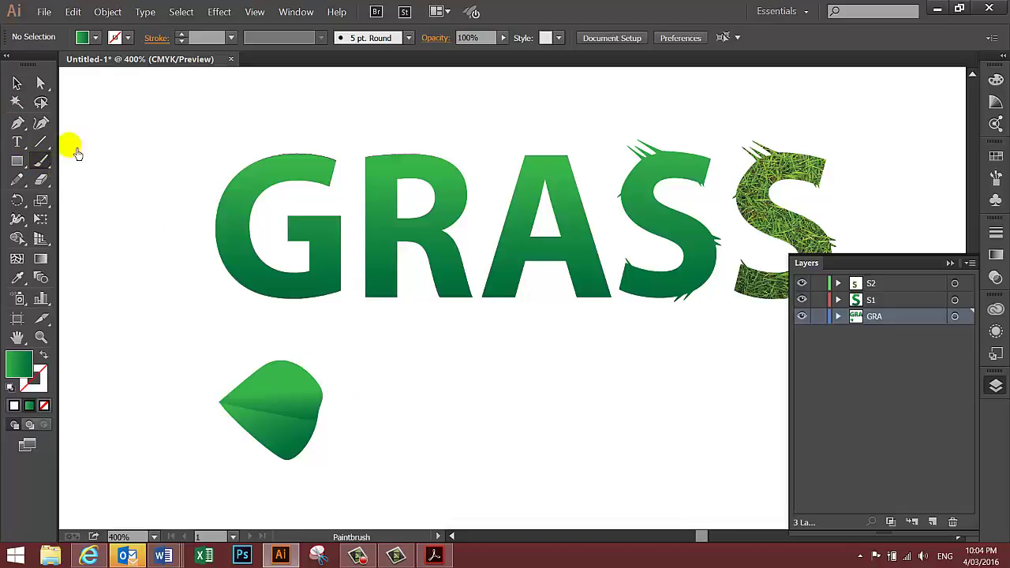
click(95, 38)
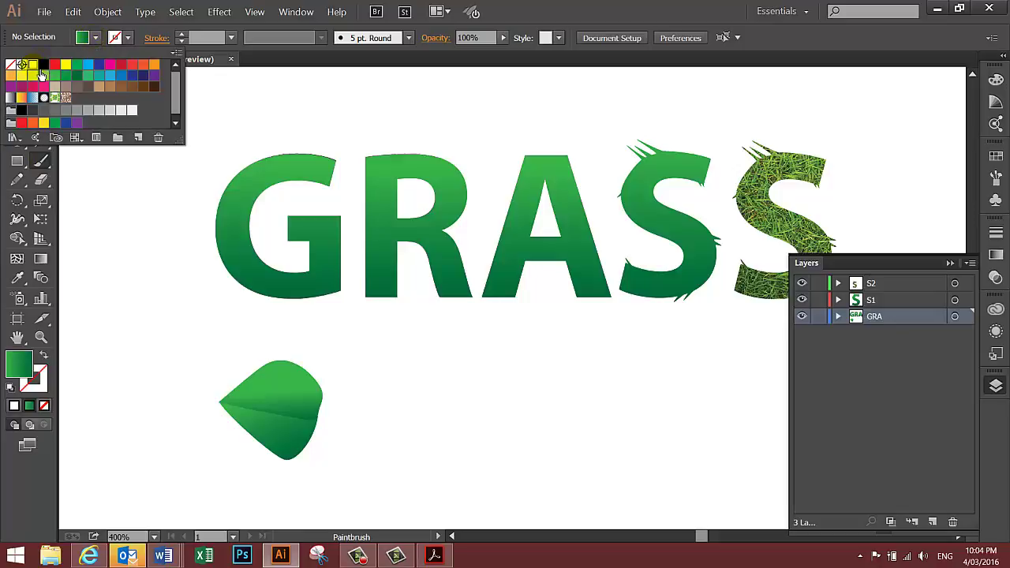
click(32, 64)
click(276, 382)
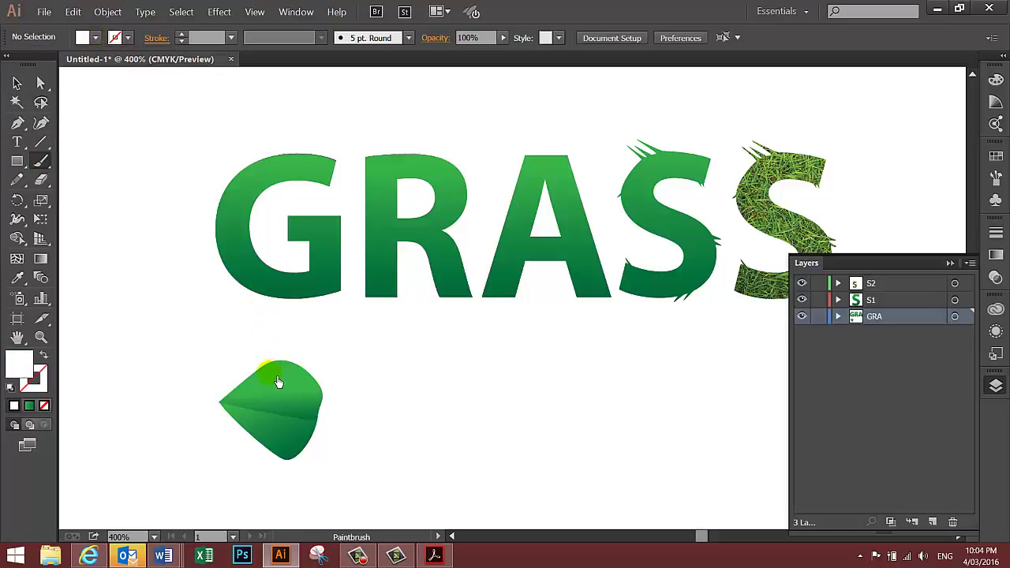
drag(280, 384, 307, 386)
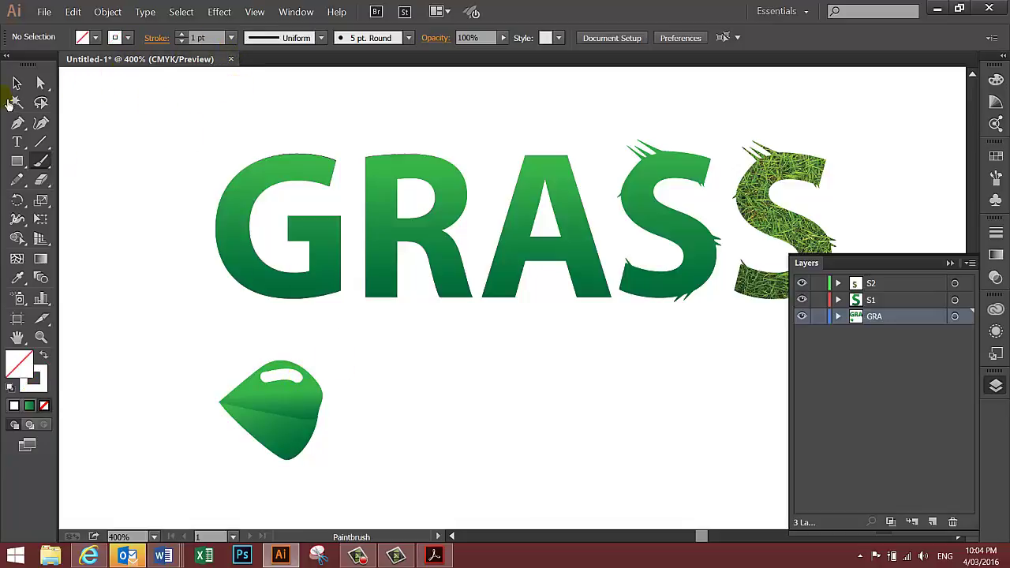
- Set the highlight's stroke weight to 0.5 pt and deselect it
click(16, 84)
click(277, 384)
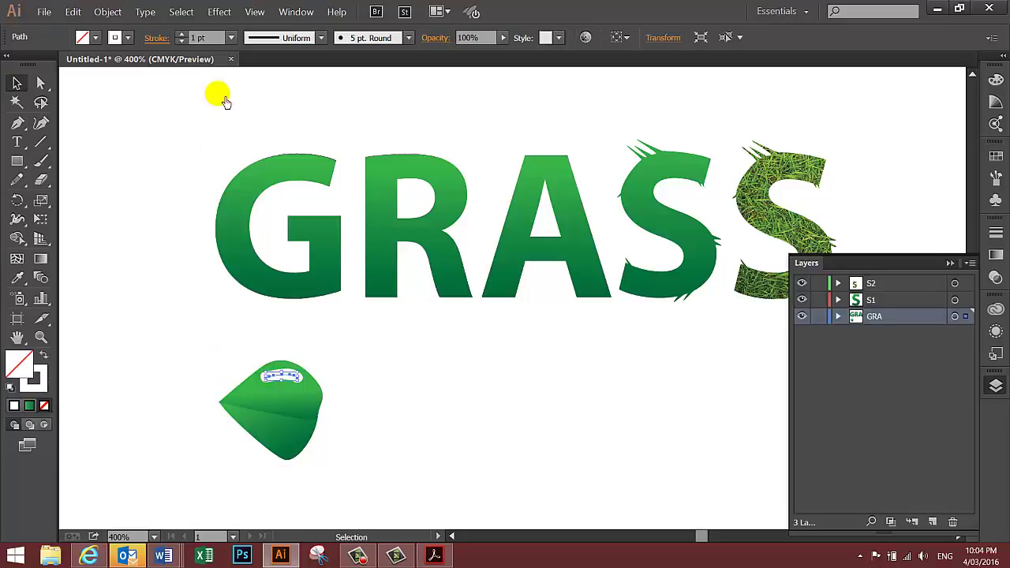
click(231, 37)
click(254, 72)
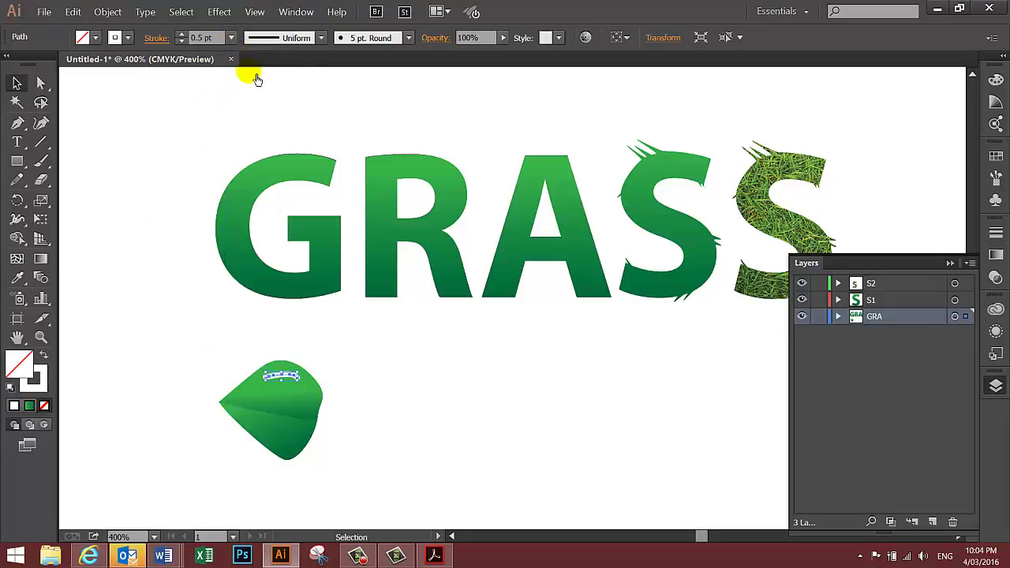
click(385, 429)
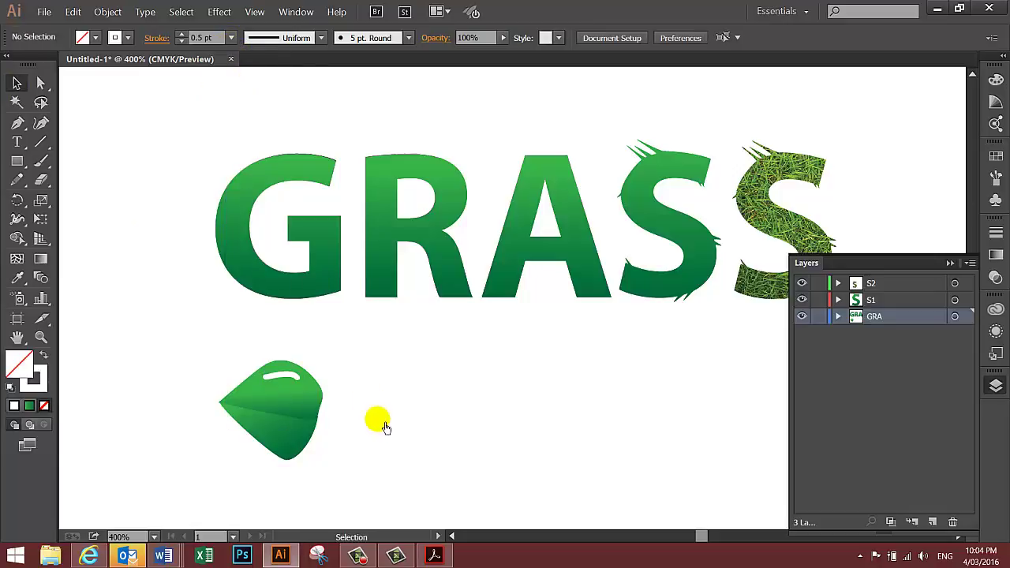
- Apply a Linear gradient fill to the highlight stroke on the leaf
click(285, 384)
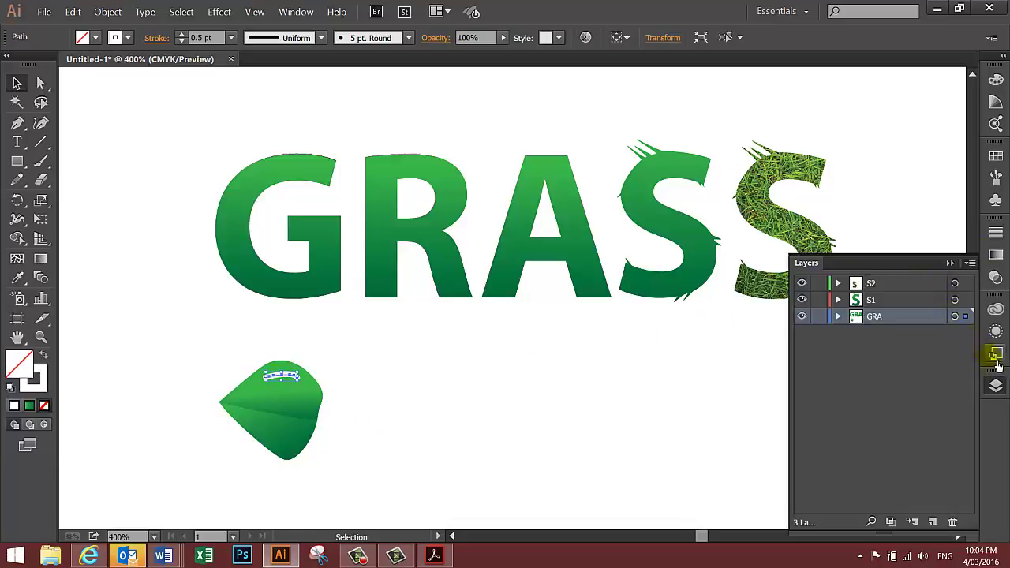
click(997, 255)
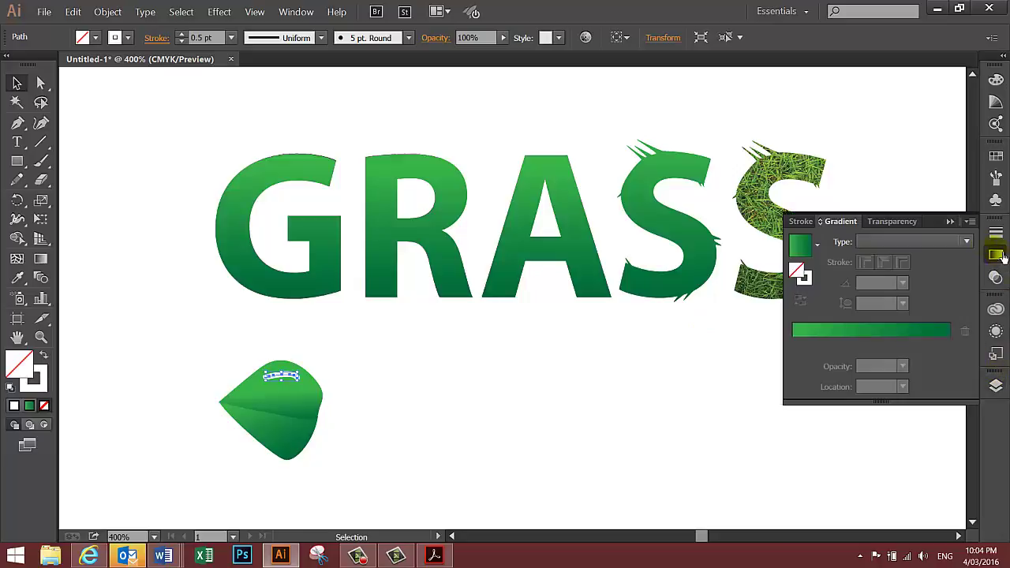
click(966, 241)
click(920, 264)
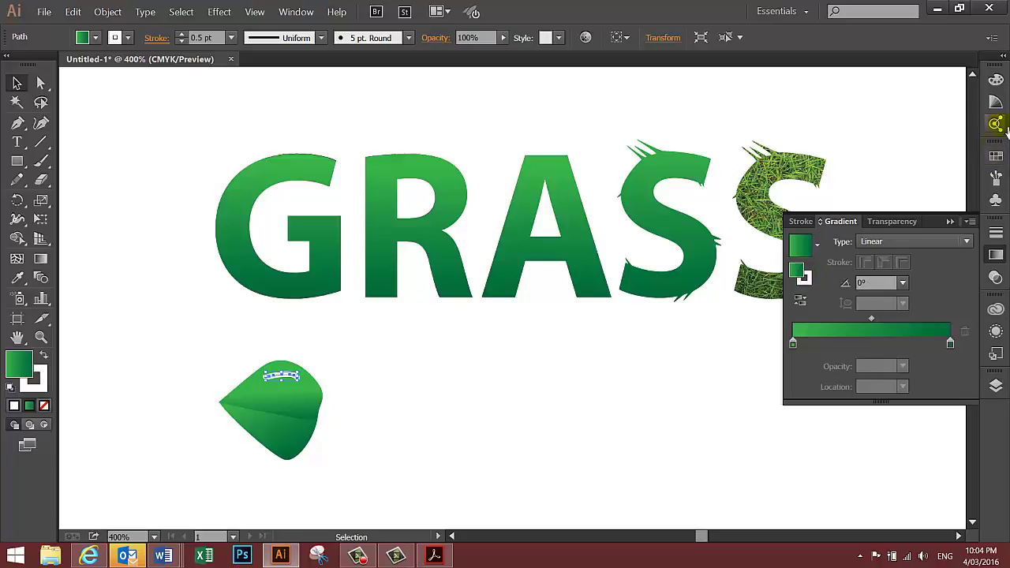
- Set the highlight's fill to solid white
click(995, 80)
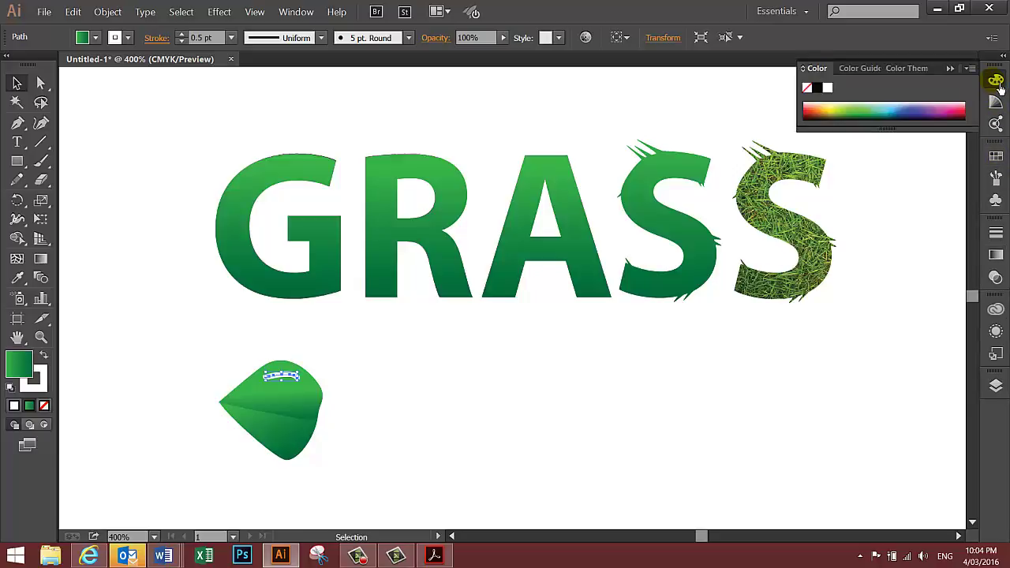
click(832, 90)
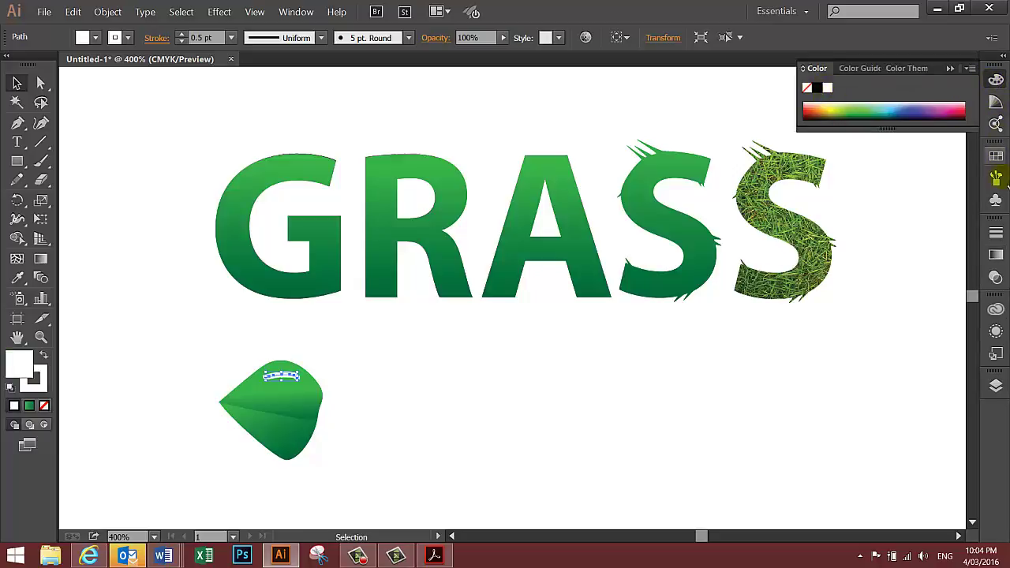
- Restore the green linear gradient on the highlight's fill and add a colour stop at about 50% location
click(1000, 264)
click(842, 331)
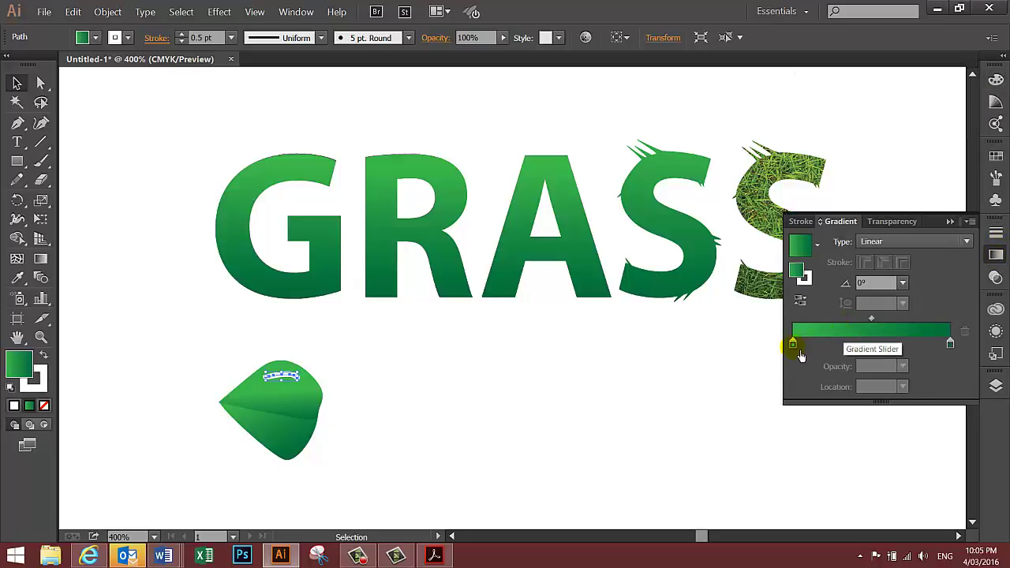
click(872, 343)
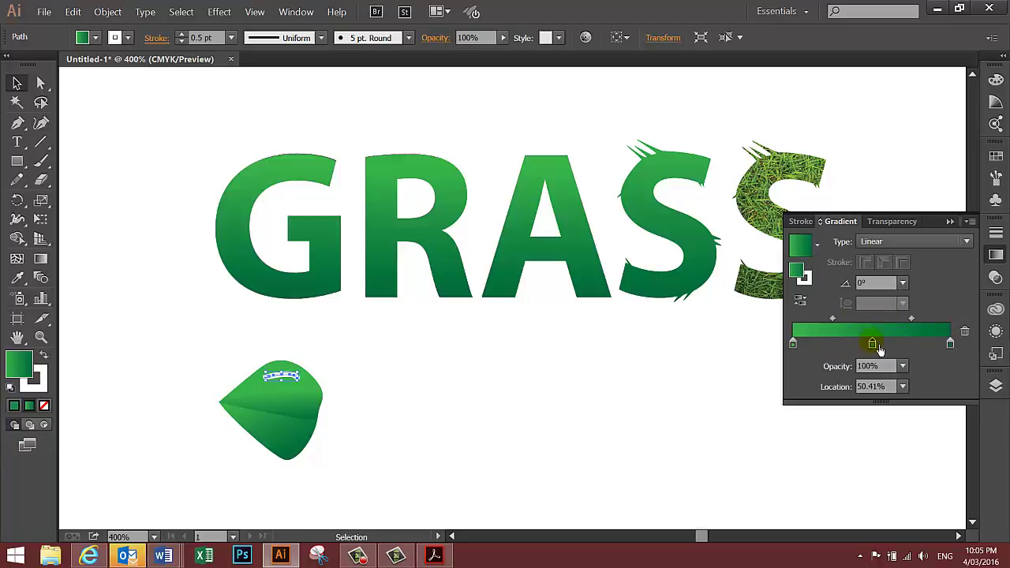
- Make the highlight gradient's middle colour stop white at 50% opacity and its end stop white
double_click(877, 348)
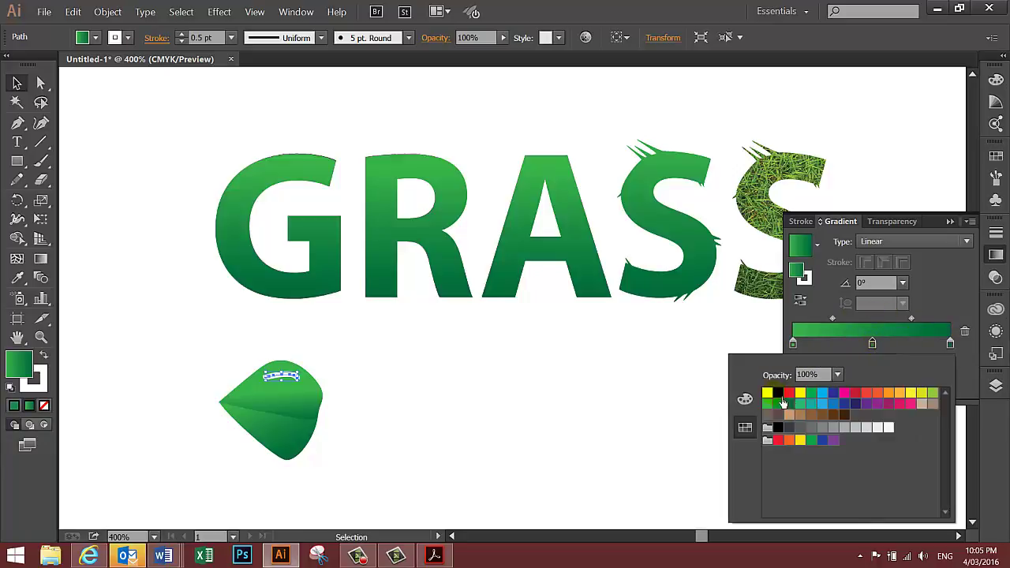
click(767, 393)
click(838, 375)
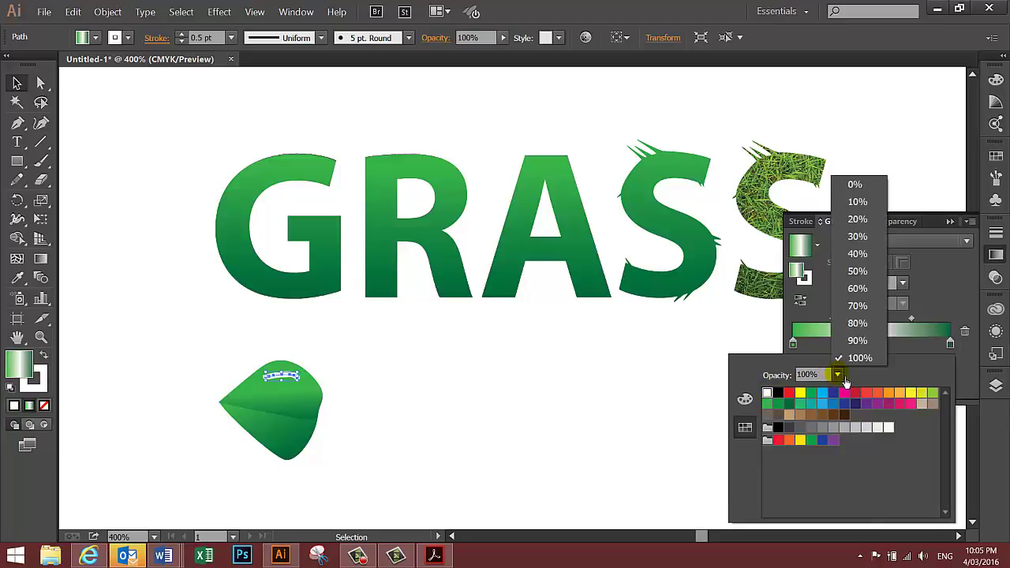
click(871, 274)
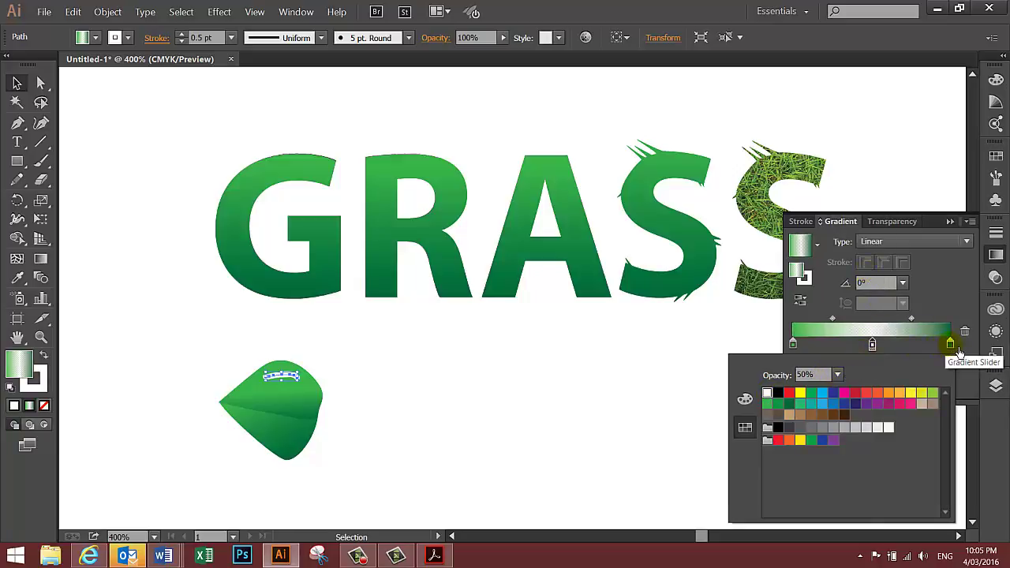
click(950, 343)
double_click(950, 344)
click(766, 392)
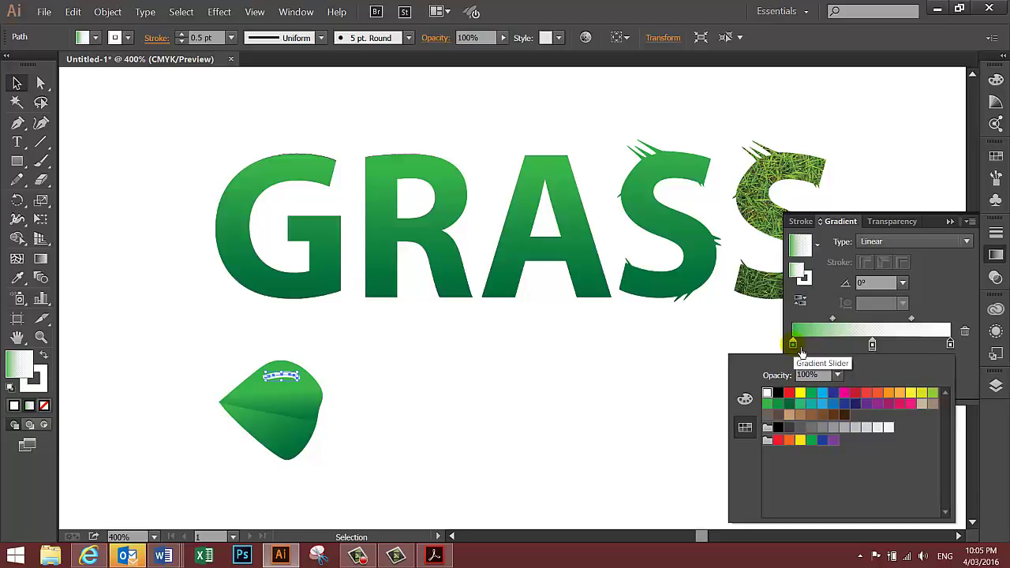
- Make the highlight gradient's starting colour stop white with 0% opacity
click(792, 344)
double_click(792, 345)
click(767, 392)
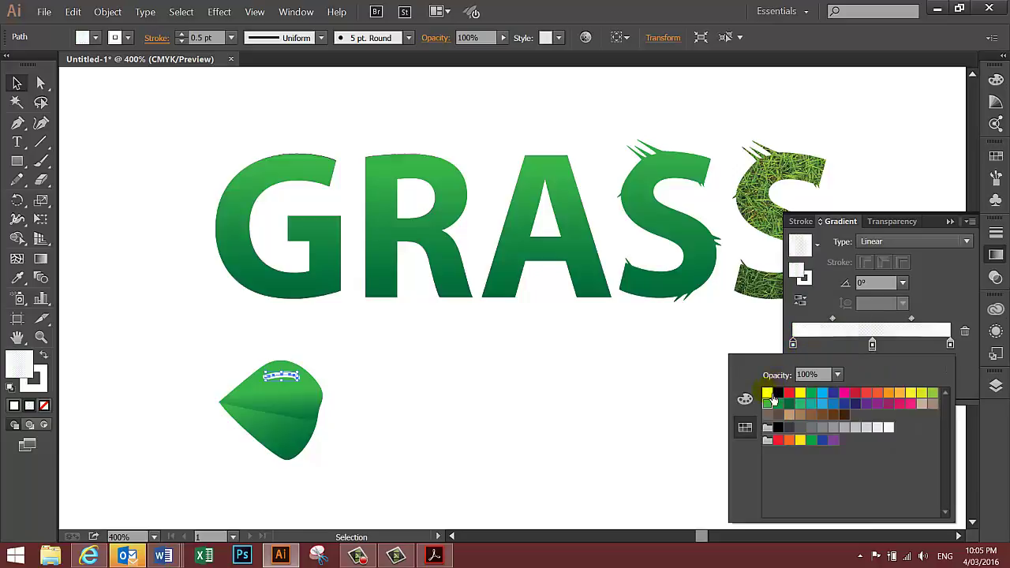
click(837, 373)
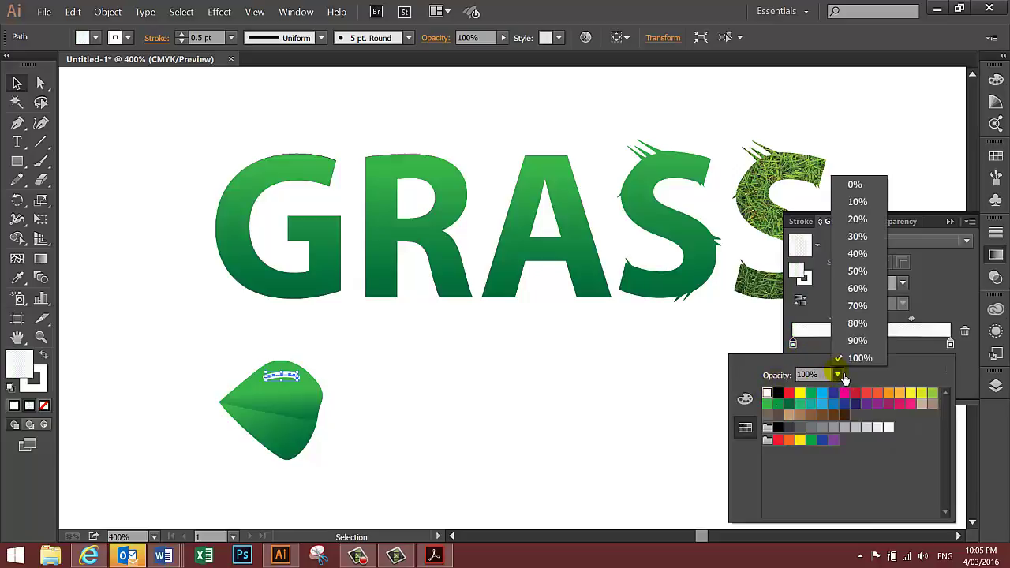
click(855, 184)
click(757, 347)
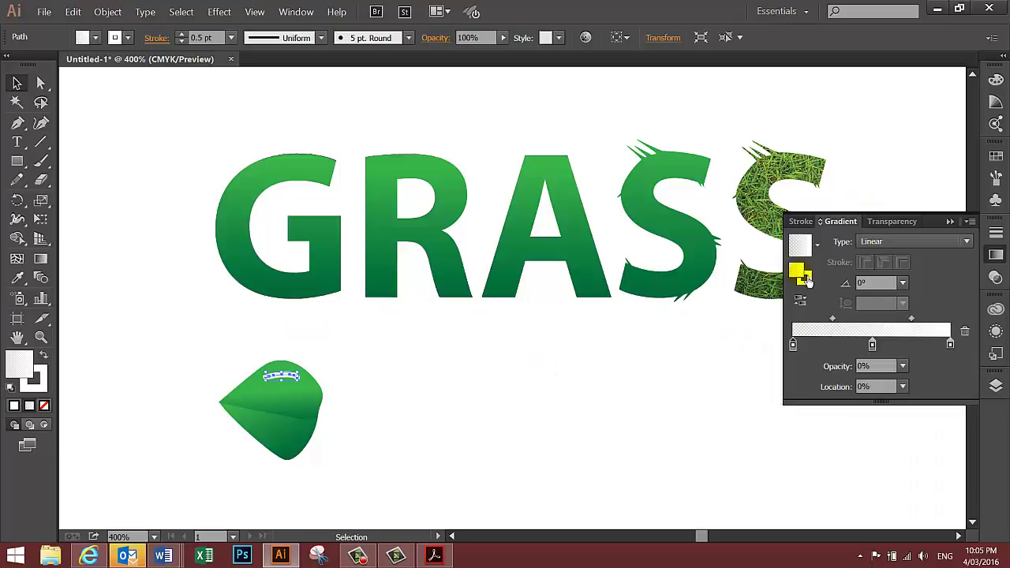
- Remove the stroke from the white highlight on the leaf
click(387, 374)
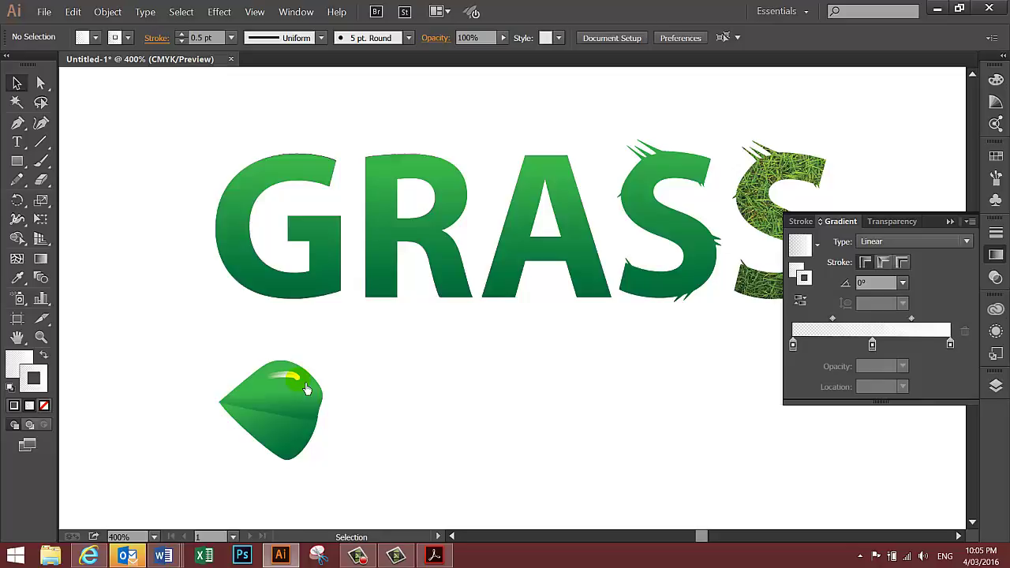
click(129, 39)
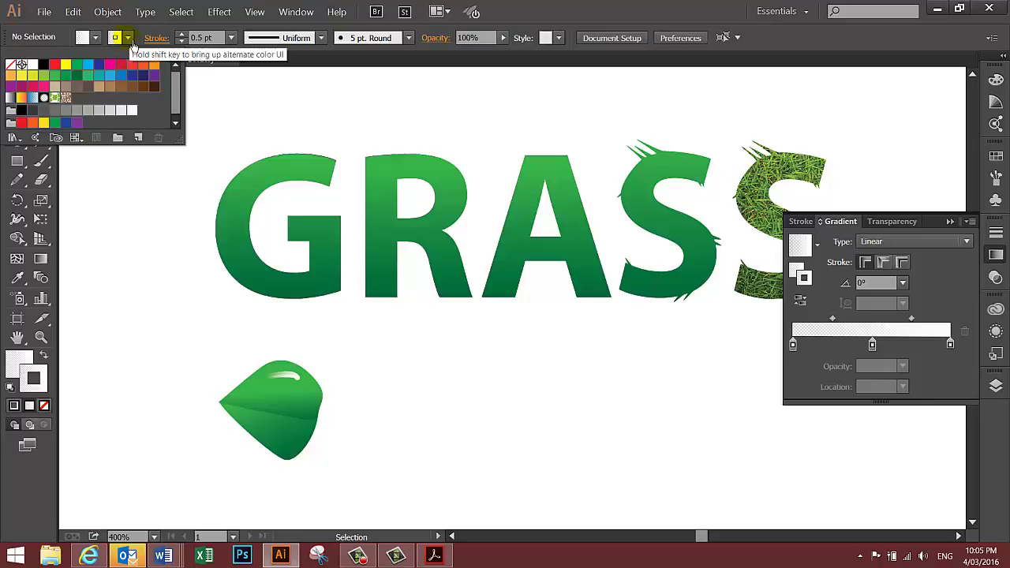
click(13, 66)
click(425, 433)
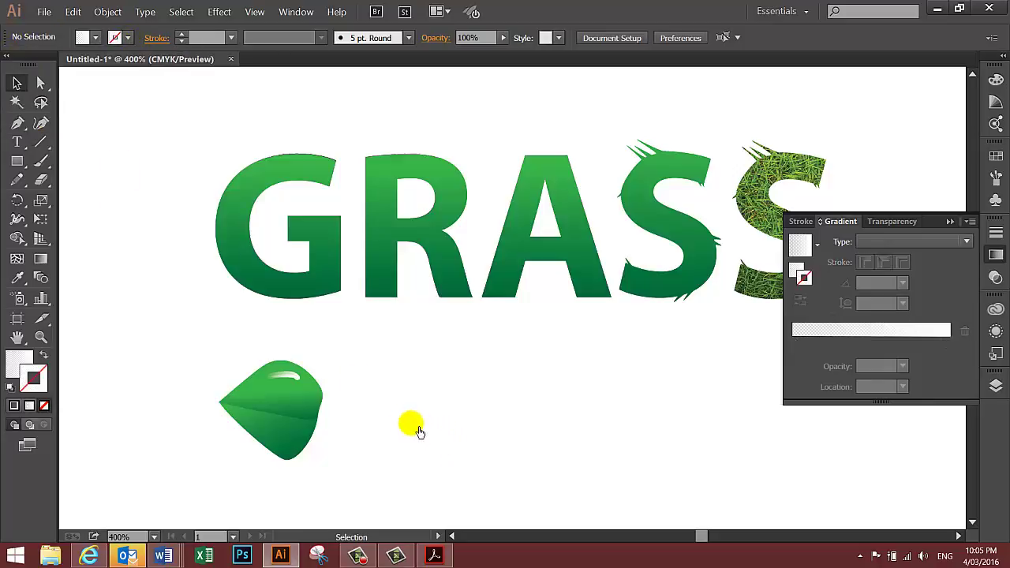
click(296, 384)
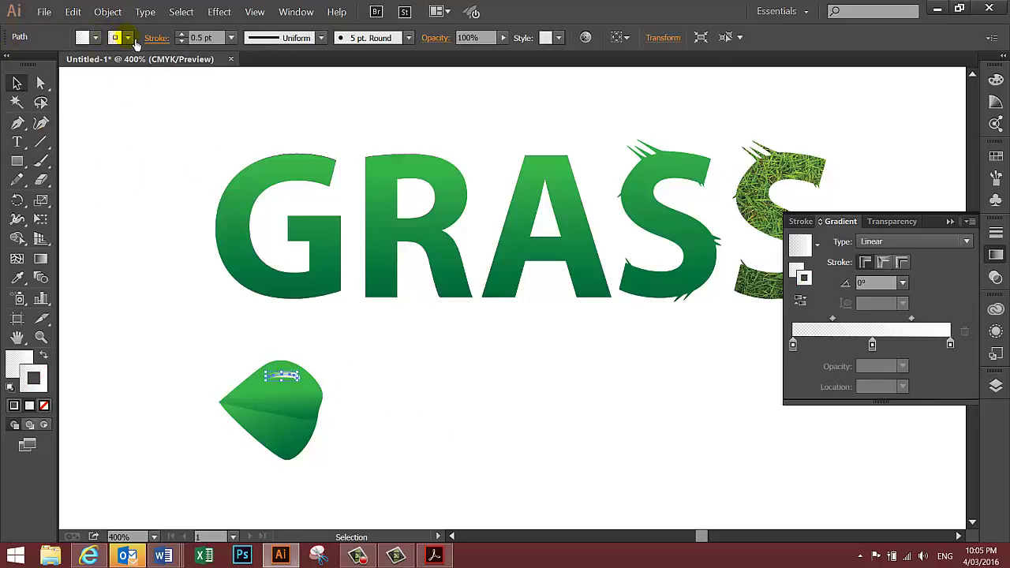
click(128, 38)
click(11, 64)
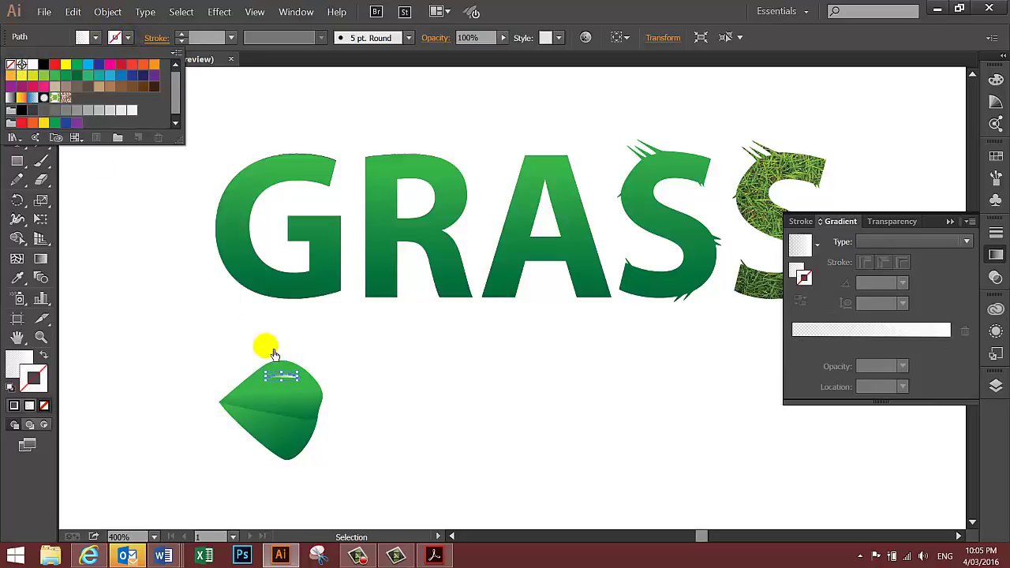
- Move the white highlight up, closer to the leaf's upper edge, and deselect it
drag(140, 380, 277, 390)
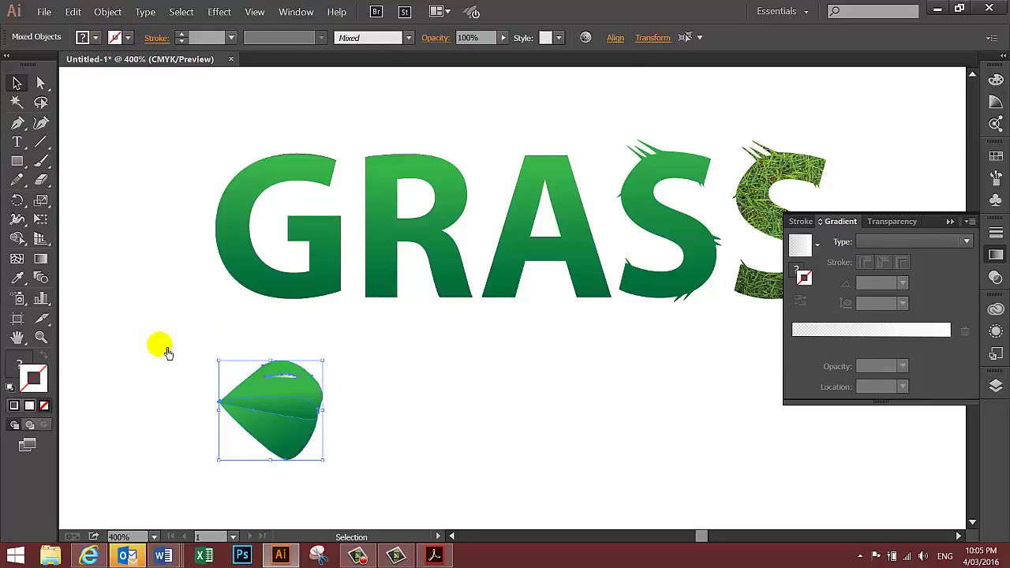
click(41, 337)
drag(236, 349, 343, 459)
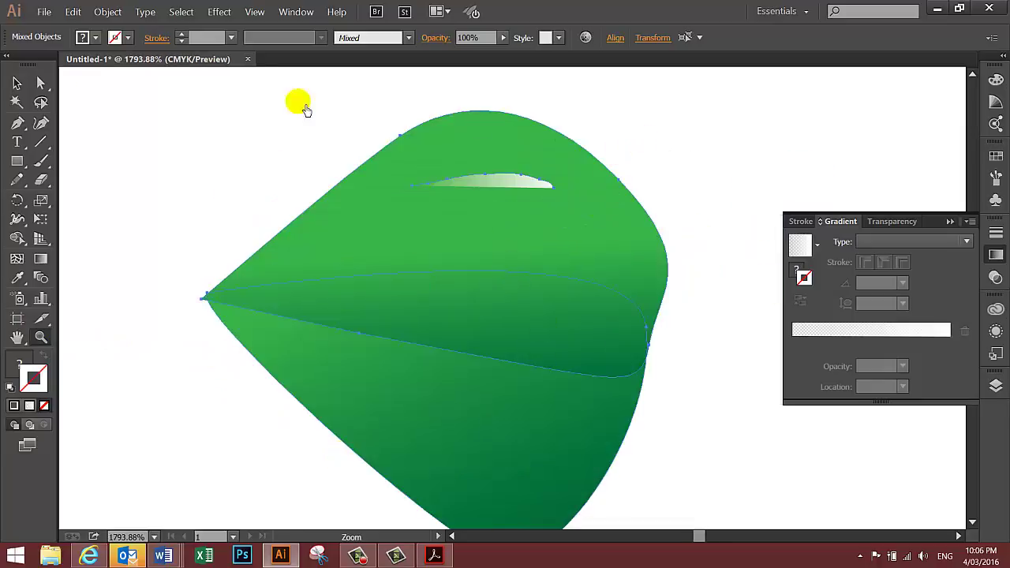
click(17, 83)
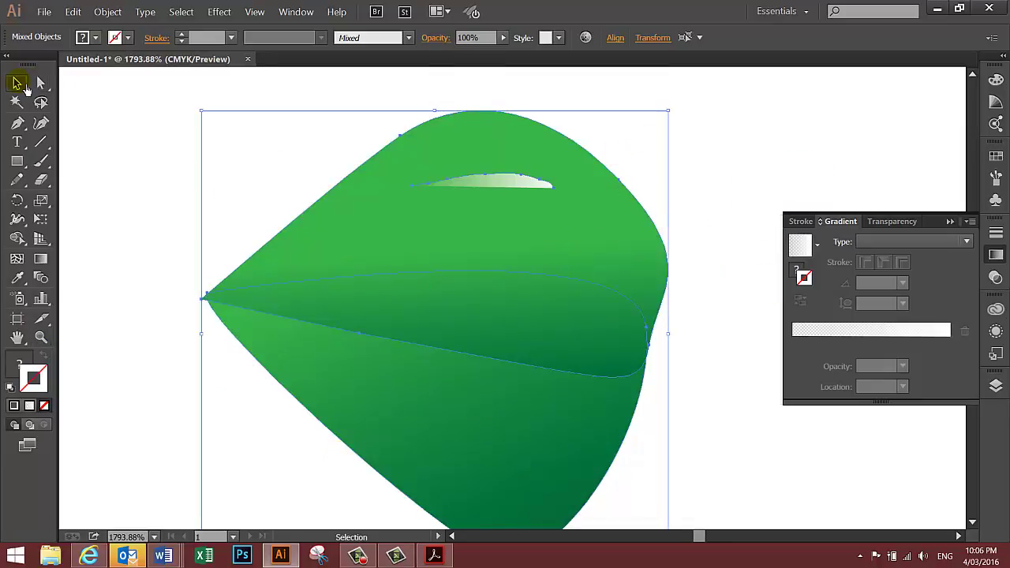
click(92, 131)
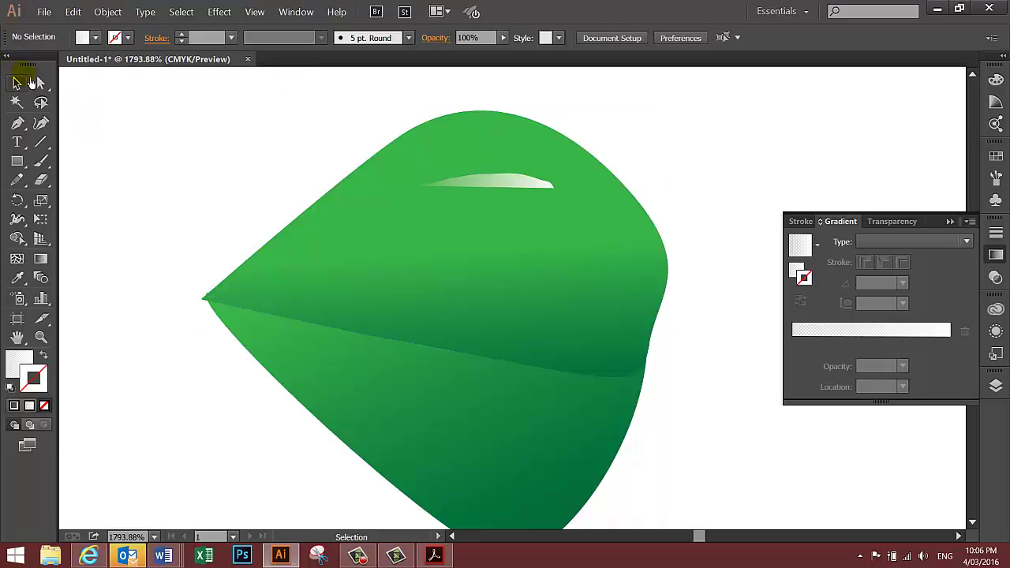
click(528, 184)
drag(528, 185, 513, 167)
click(676, 168)
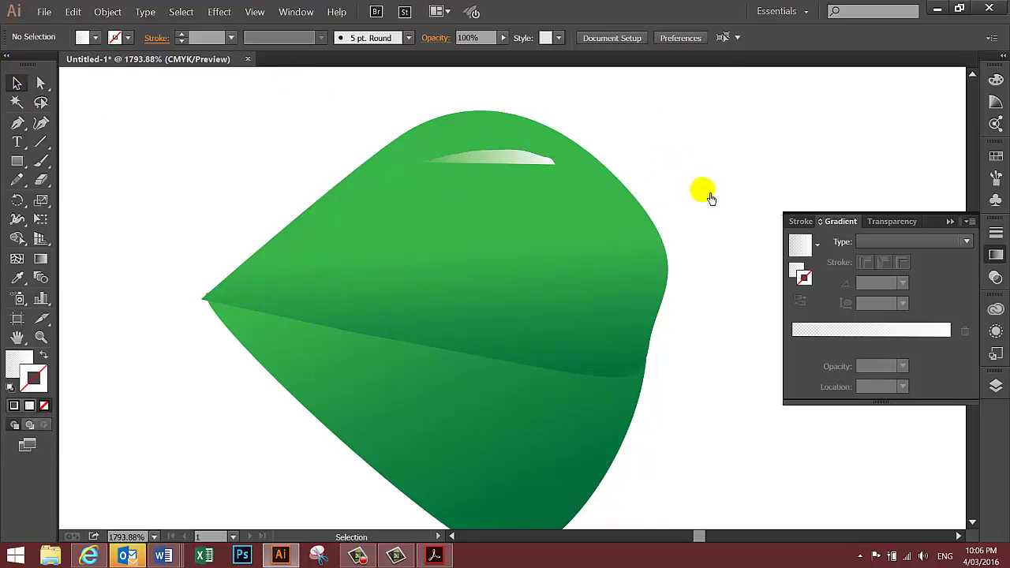
- Draw a small droplet ellipse with the white transparent gradient on the leaf's lower half, with the gradient running horizontally across it
click(17, 161)
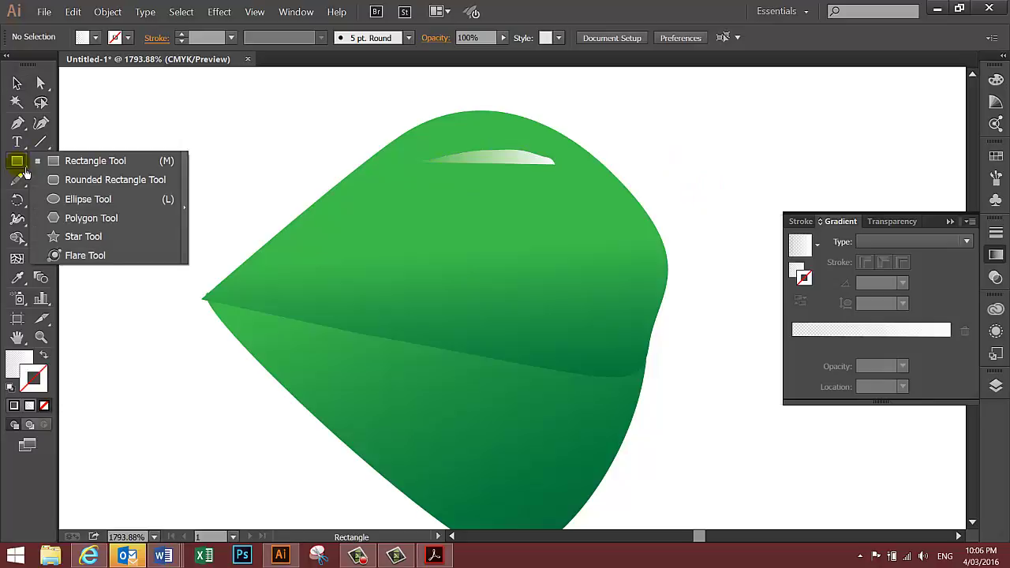
click(63, 199)
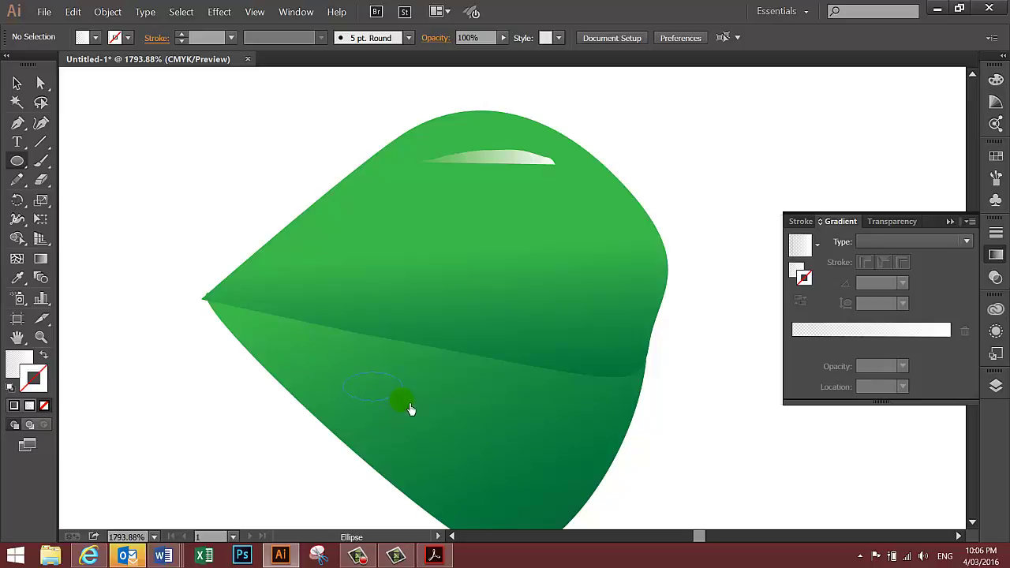
drag(409, 408, 403, 401)
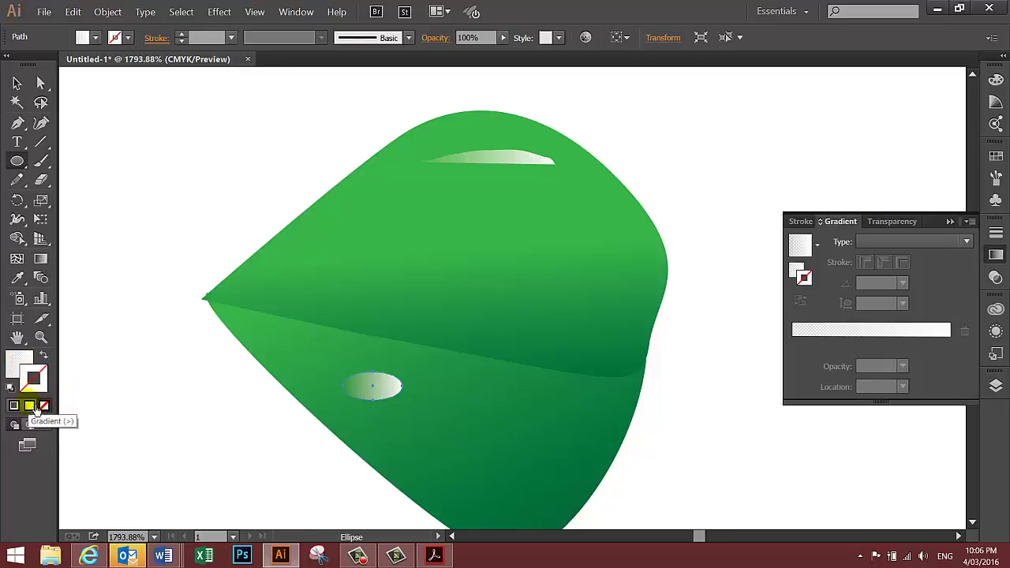
click(46, 265)
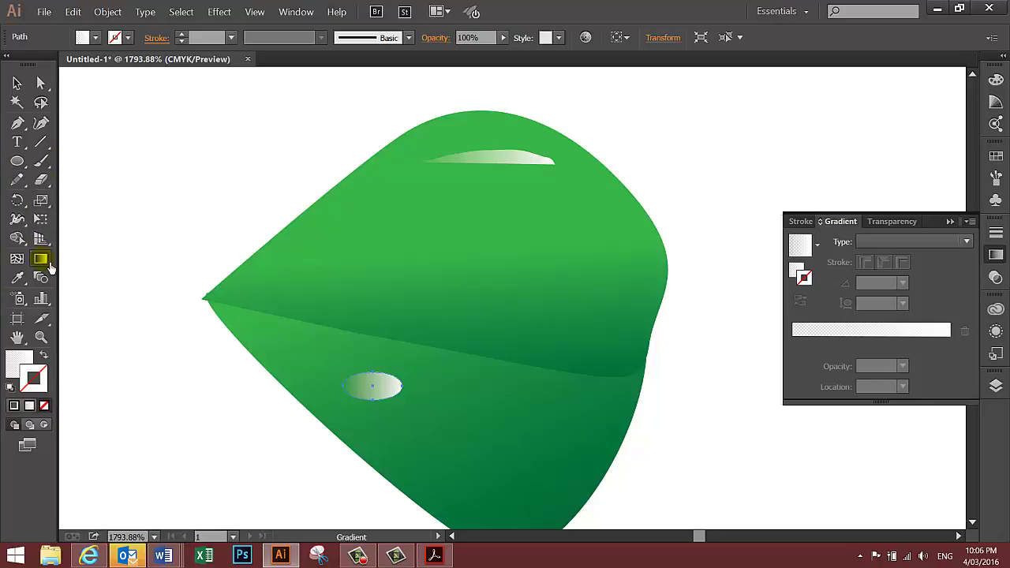
click(320, 355)
drag(351, 388, 401, 389)
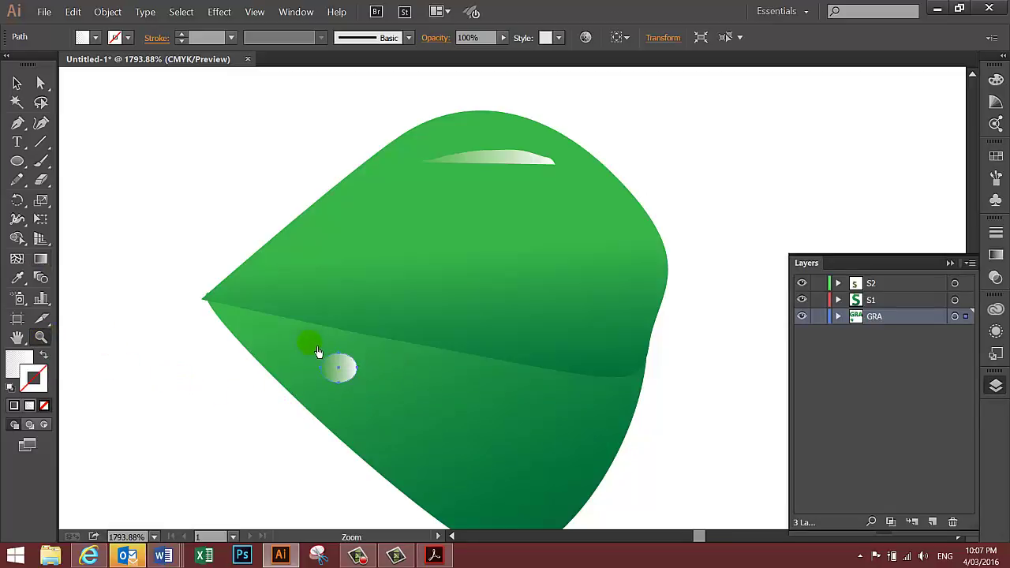
- Draw two tiny flat white-gradient ellipses side by side as glints inside the upper part of the droplet
drag(397, 413, 399, 414)
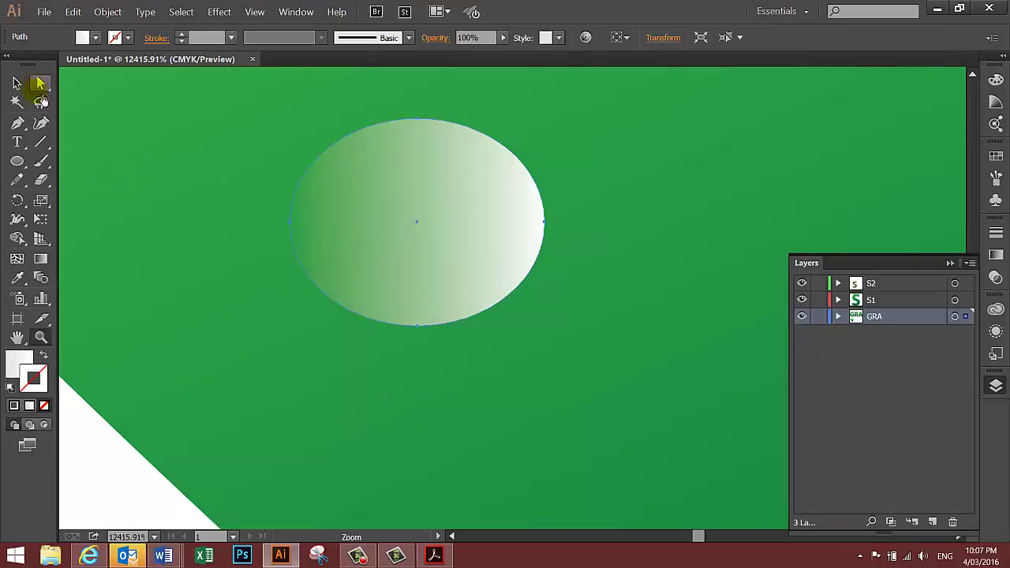
key(ctrl+shift+a)
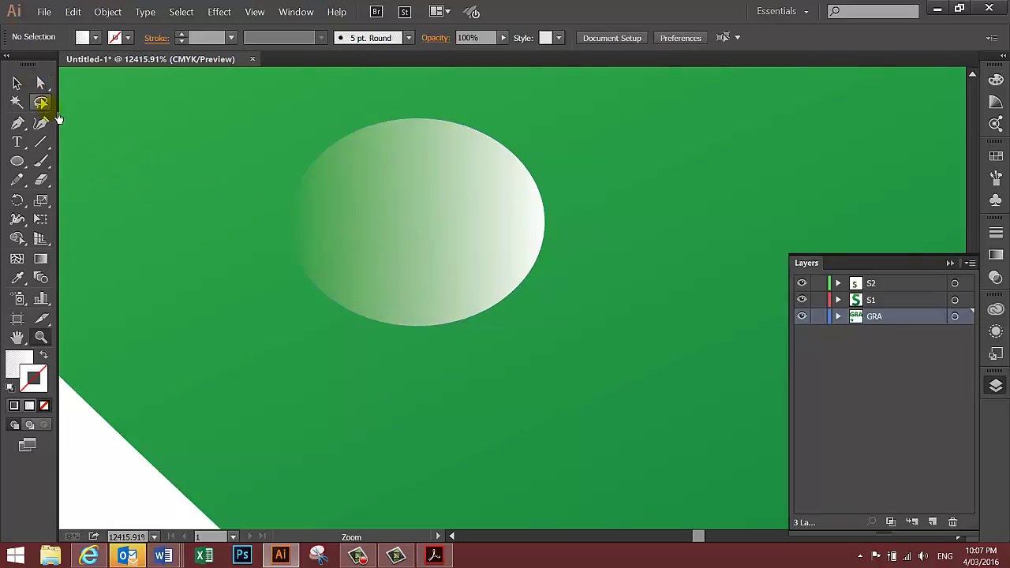
click(24, 172)
drag(358, 162, 497, 191)
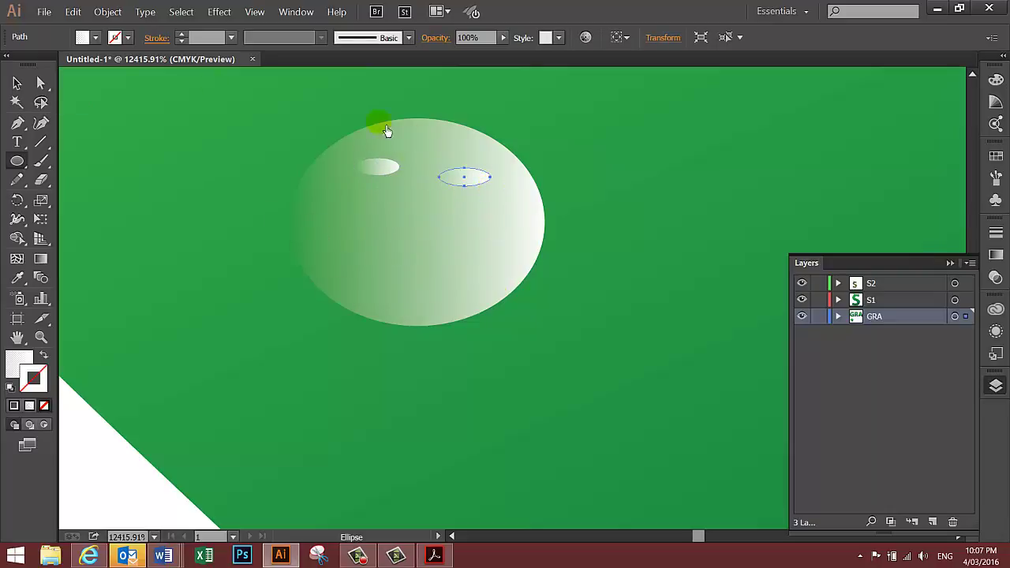
- Group the two glint ellipses with the large droplet ellipse
click(19, 85)
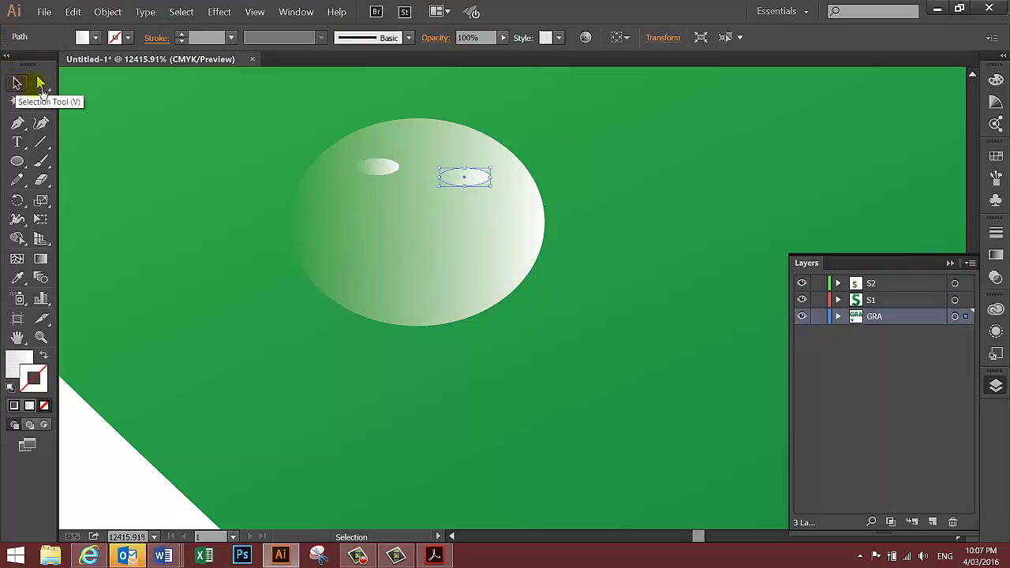
shift+click(378, 168)
shift+click(383, 137)
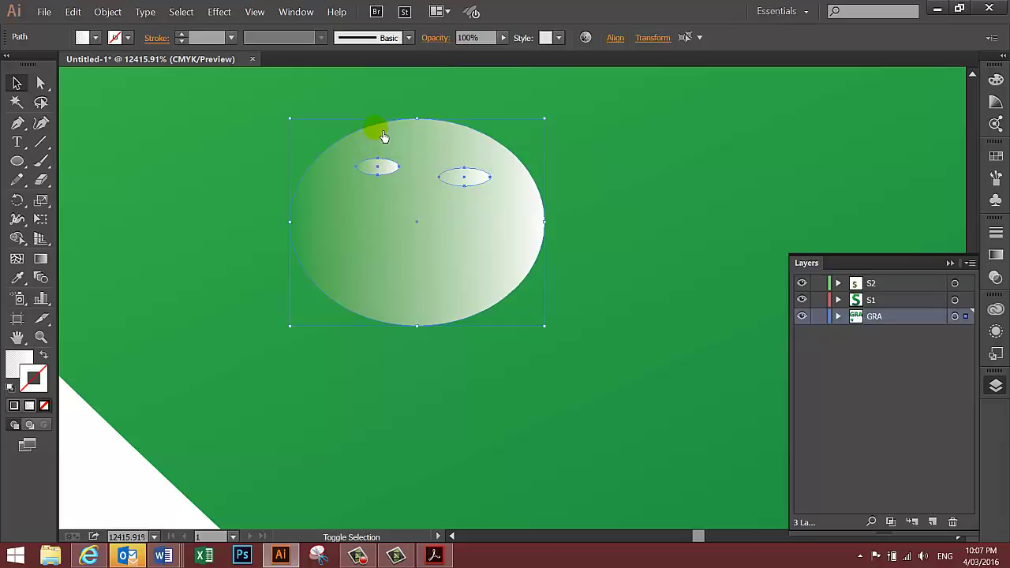
right_click(463, 216)
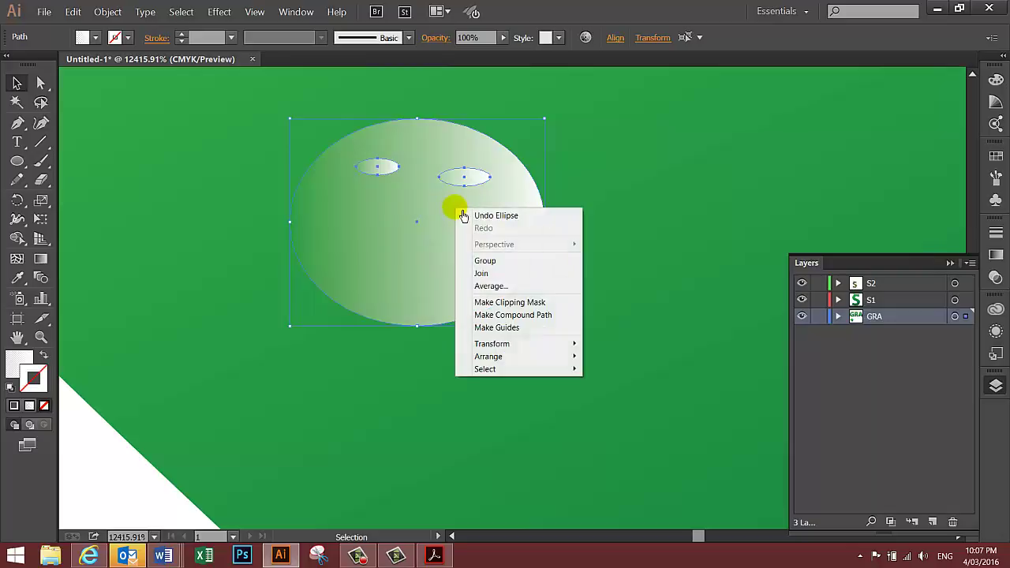
click(481, 259)
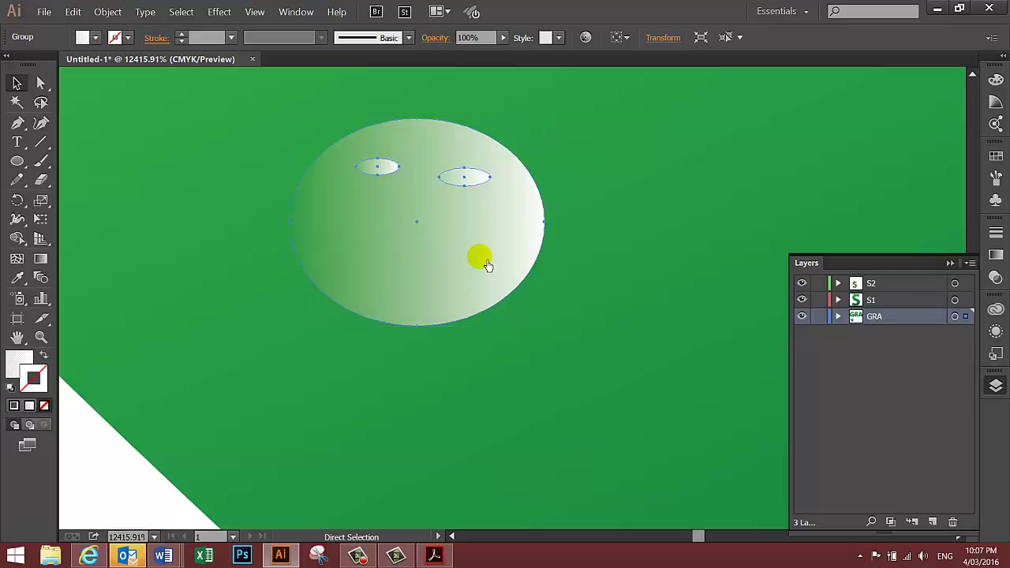
- Duplicate the droplet group and place the copy just to the right of and slightly below the original
key(ctrl+0)
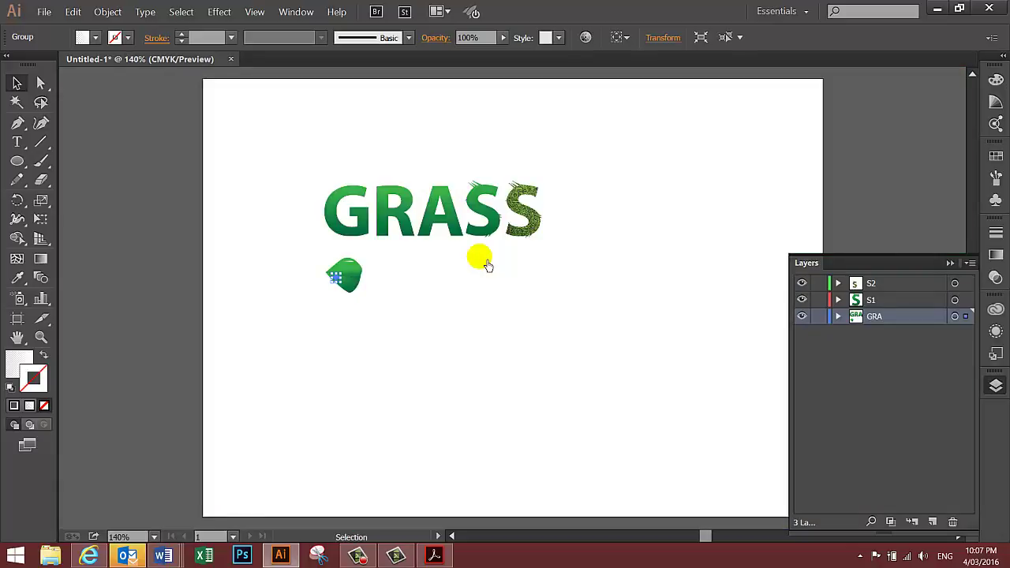
click(442, 344)
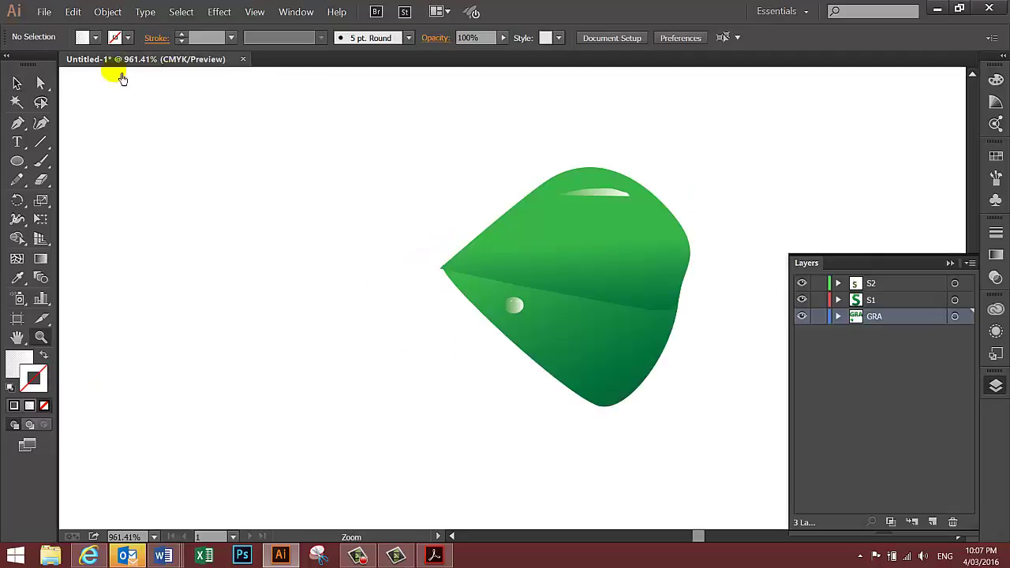
click(16, 83)
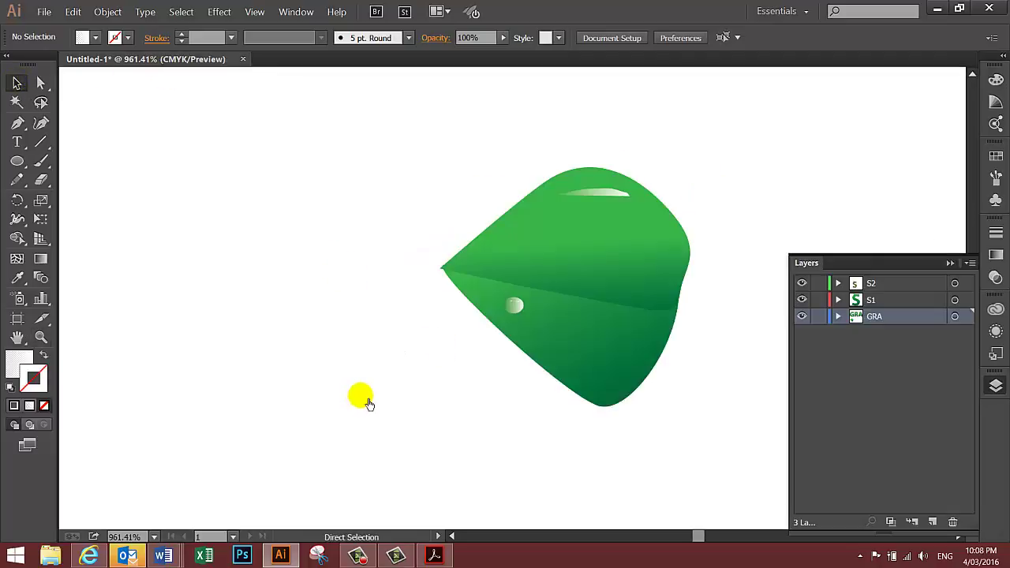
drag(516, 305, 558, 325)
- Scale down the duplicated droplet so it is smaller than the original droplet on the leaf
click(42, 337)
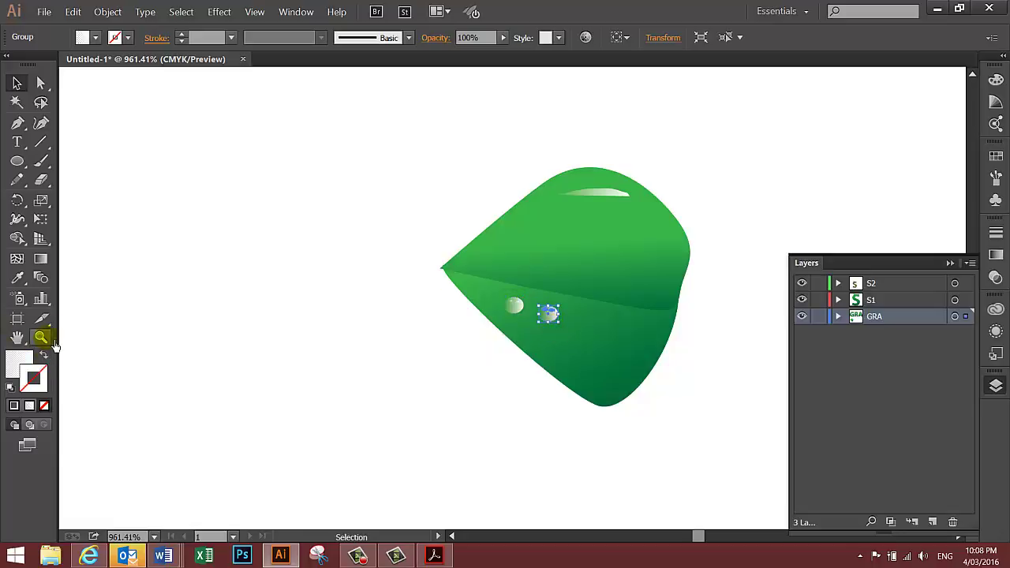
drag(440, 239, 592, 353)
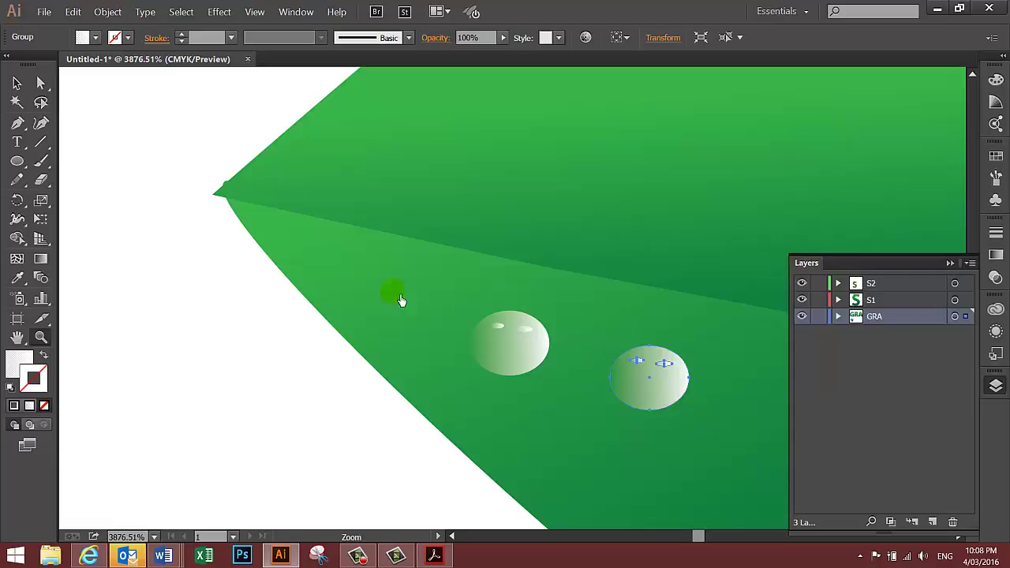
click(17, 84)
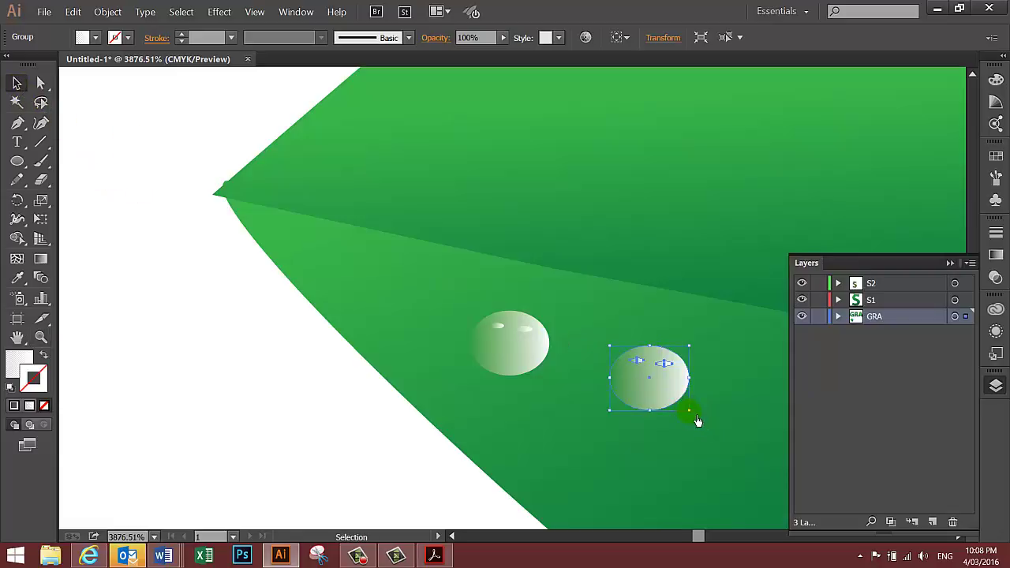
drag(697, 420, 665, 402)
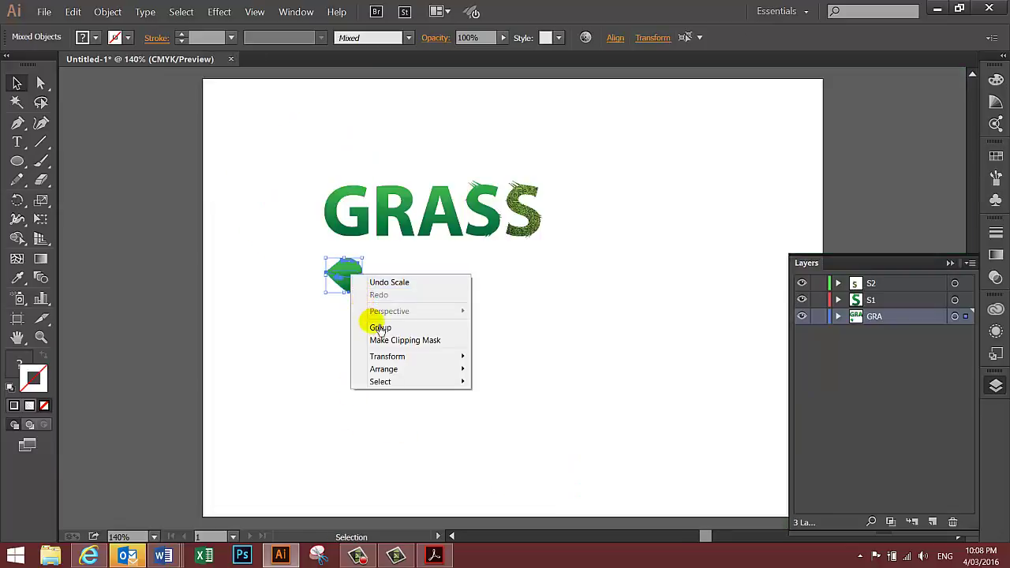
- Group the complete leaf artwork and move it slightly right and down beneath the lettering
click(381, 328)
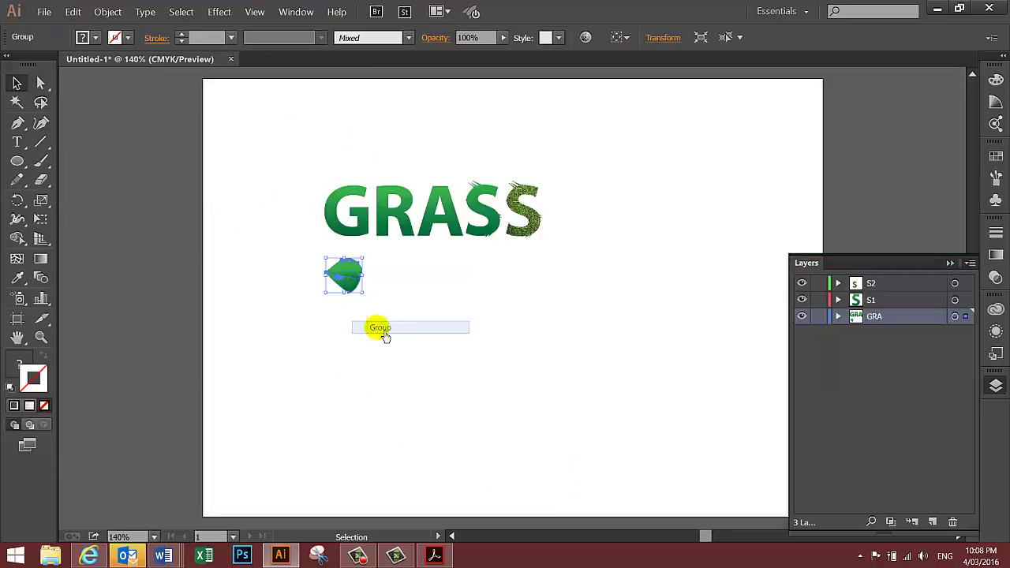
click(407, 323)
drag(374, 292, 399, 326)
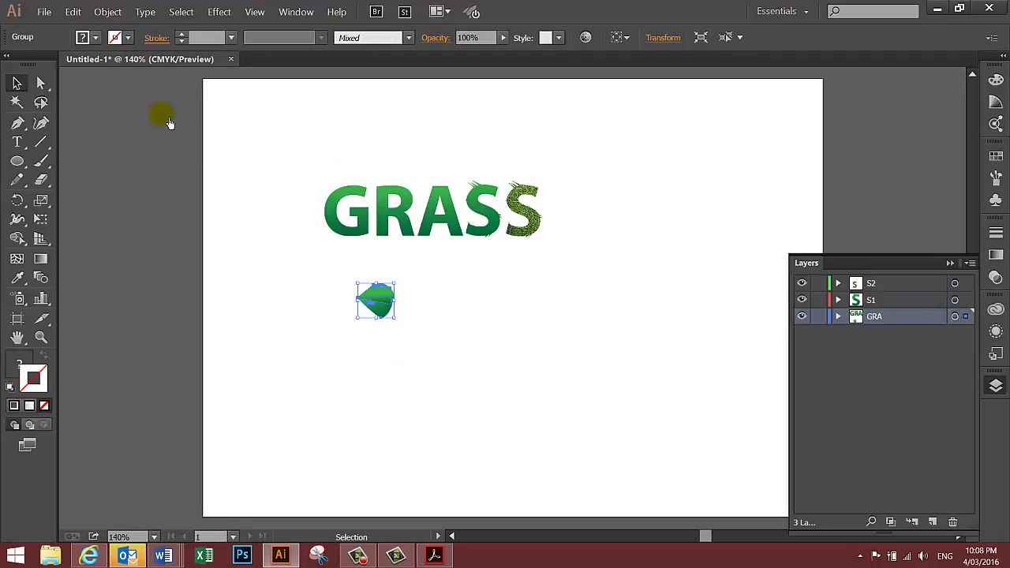
- Paste a copy of the leaf to the right of the original and reflect it across the vertical axis
click(478, 388)
key(ctrl+v)
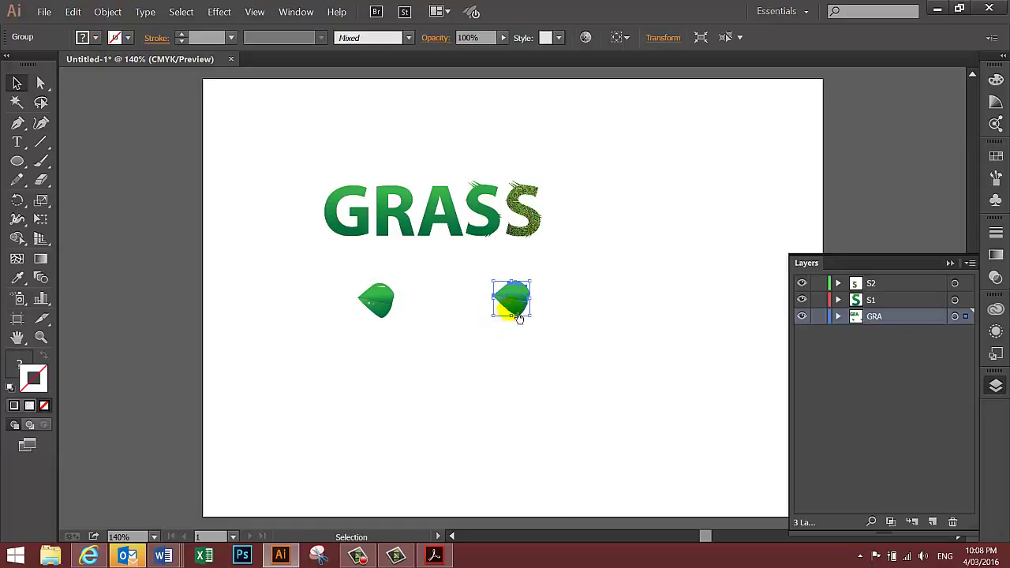
click(111, 11)
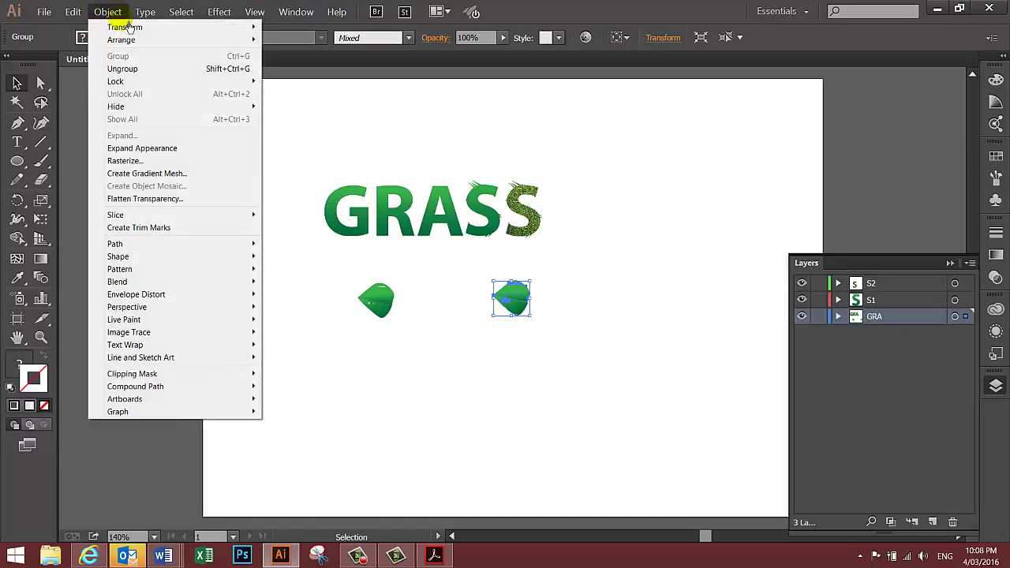
mouse_move(126, 27)
click(289, 78)
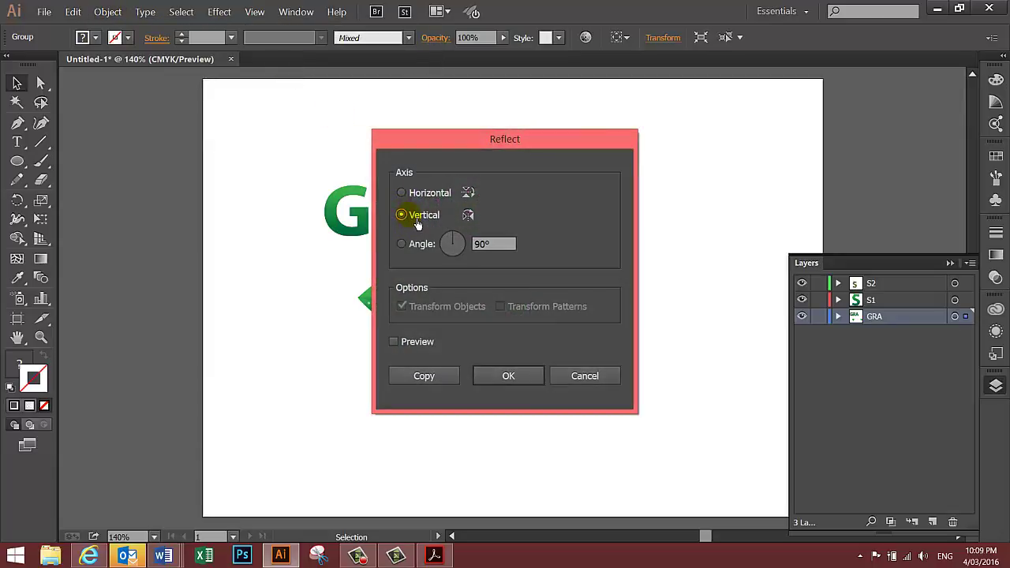
click(519, 380)
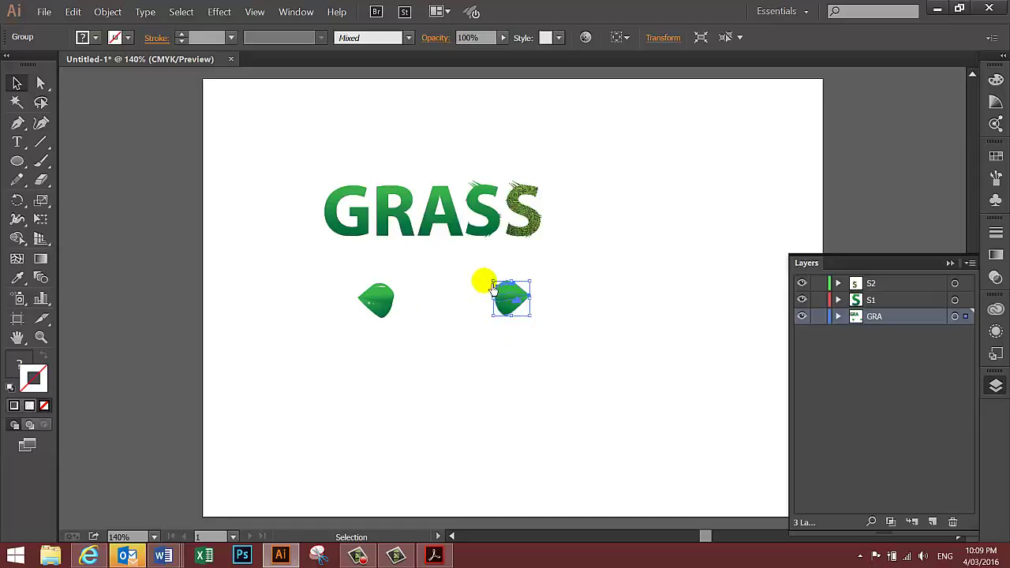
- Rotate both leaves so they tilt outward and place them side by side above the letter G
drag(490, 279, 478, 299)
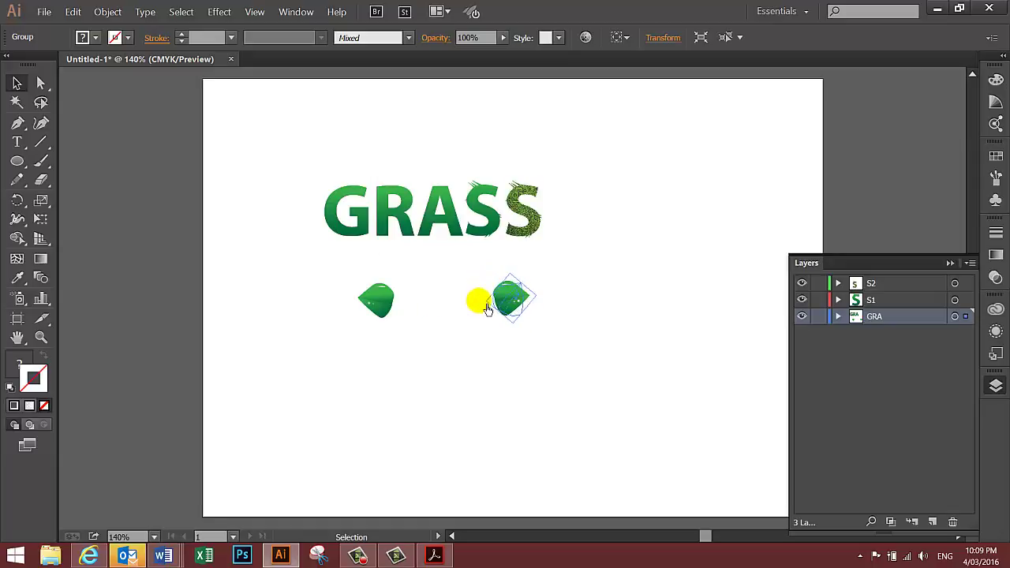
click(391, 293)
drag(389, 307, 349, 183)
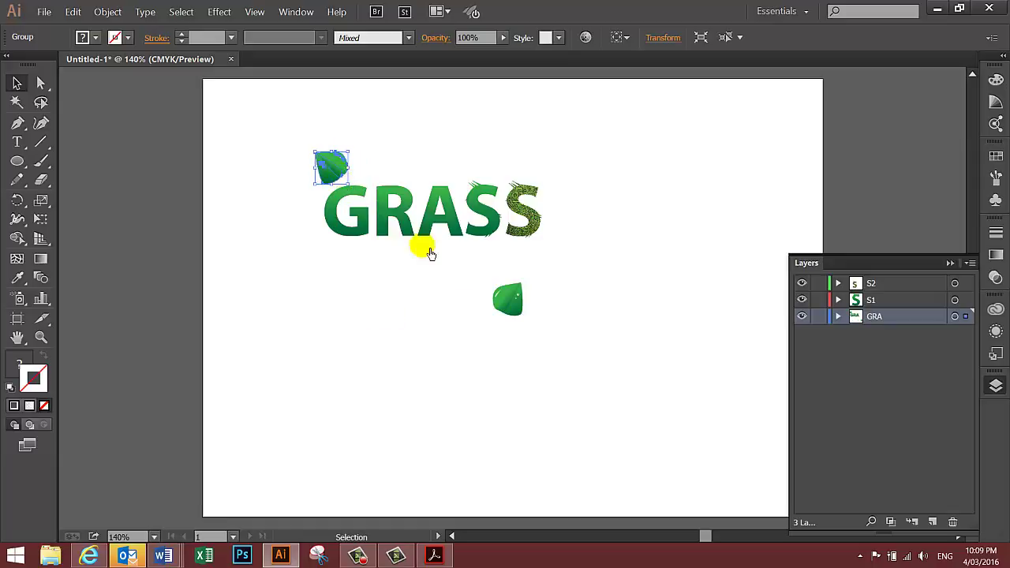
drag(508, 302, 377, 172)
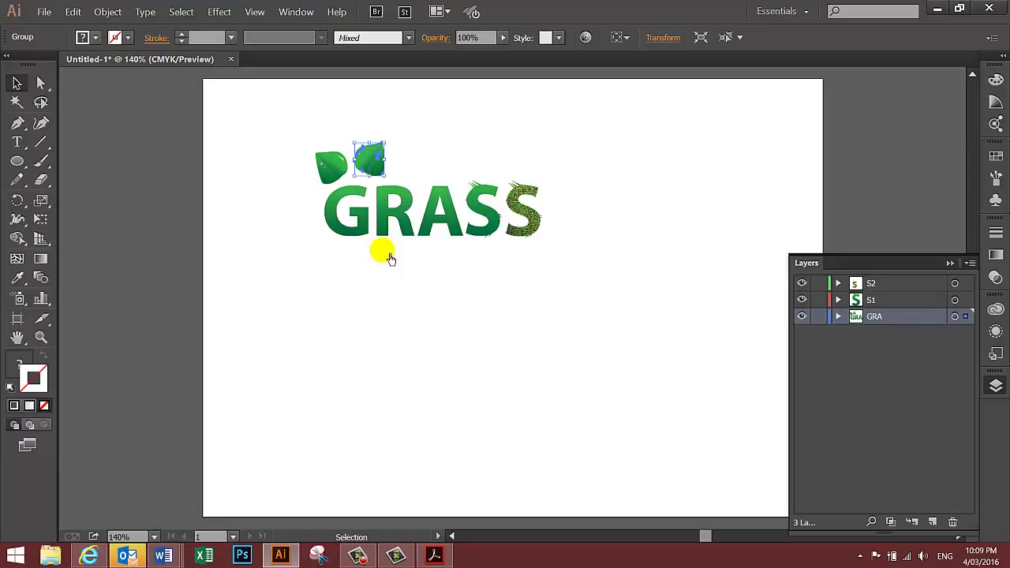
click(392, 282)
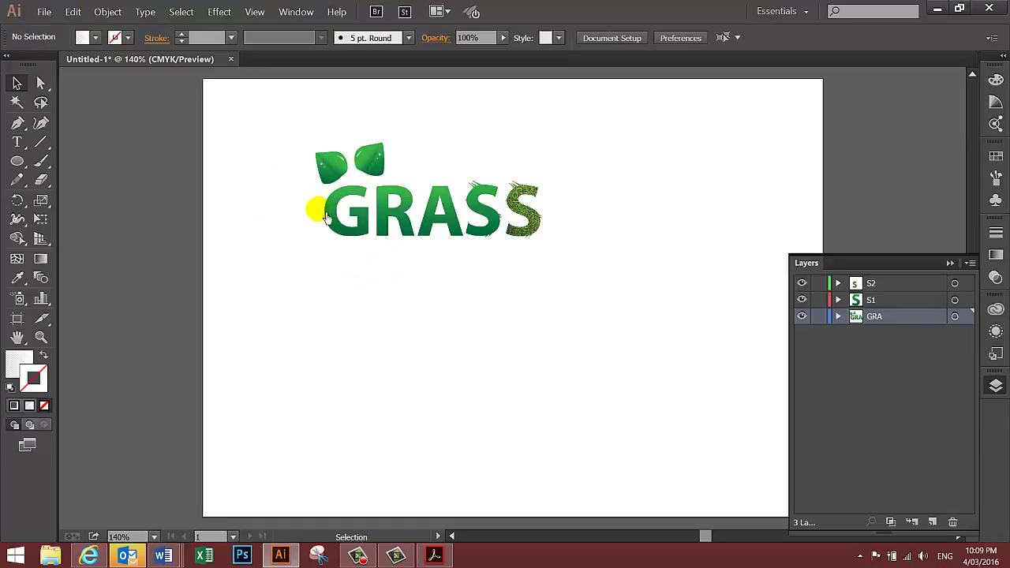
- Draw a narrow, curved green-gradient stem with the Pen tool, joining the left leaf to the top of the G
click(41, 337)
drag(329, 166, 405, 246)
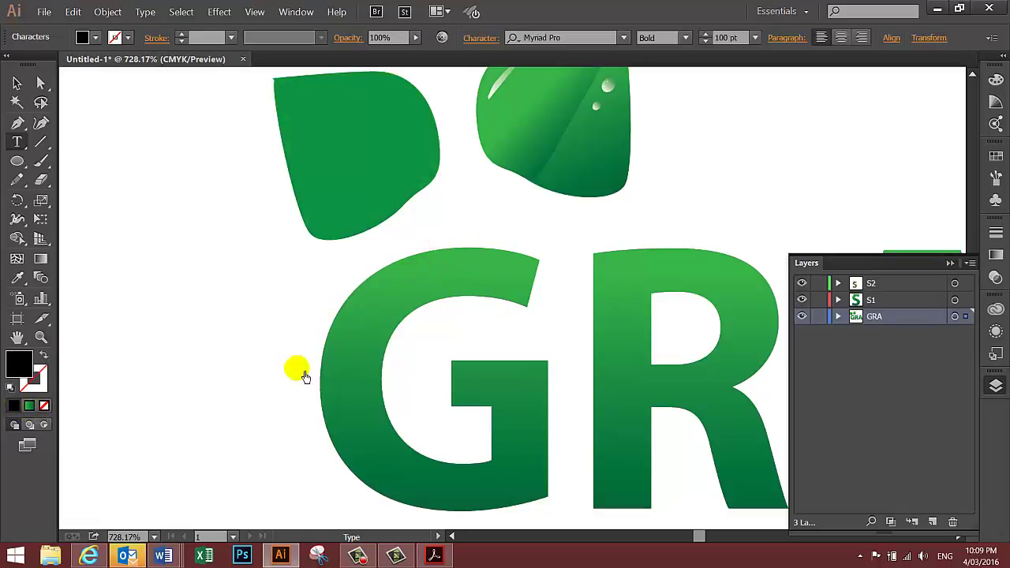
double_click(349, 367)
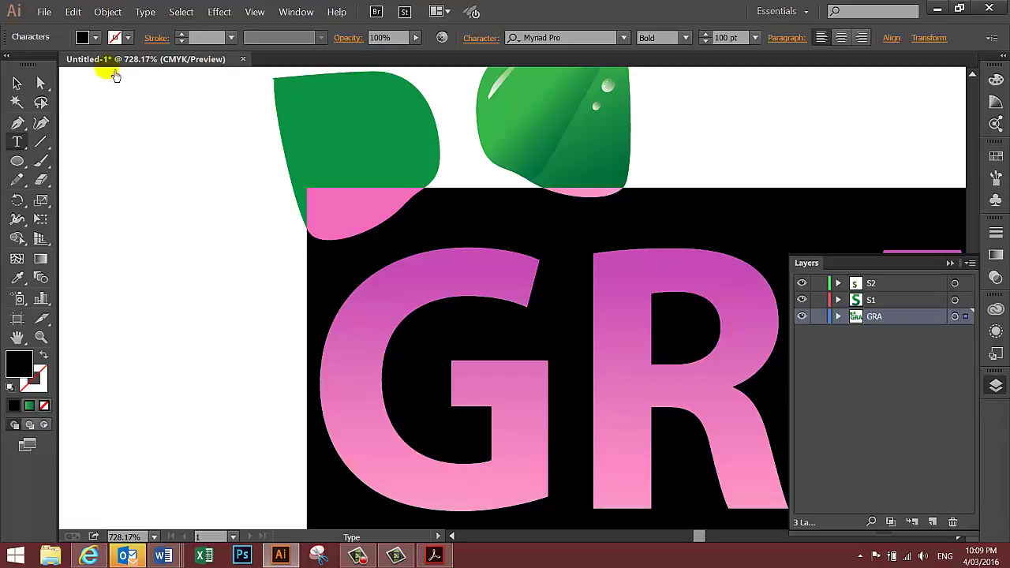
click(139, 127)
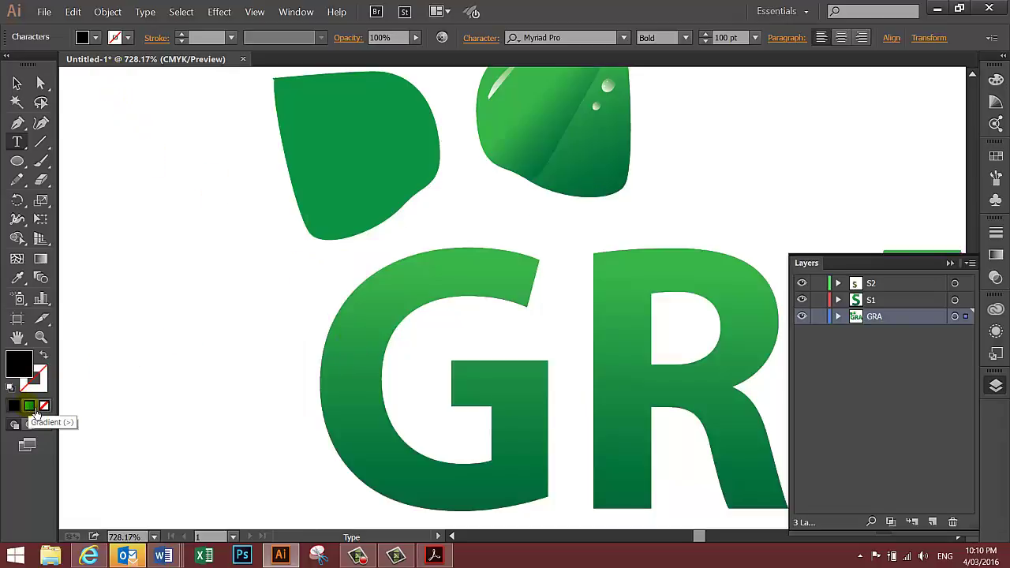
click(18, 123)
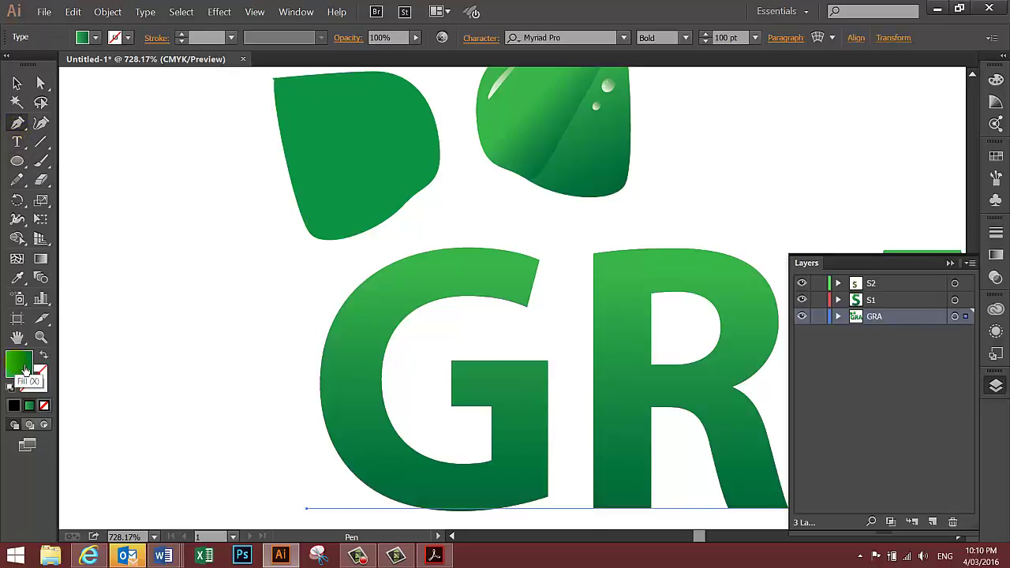
click(371, 214)
drag(388, 230, 396, 260)
click(394, 273)
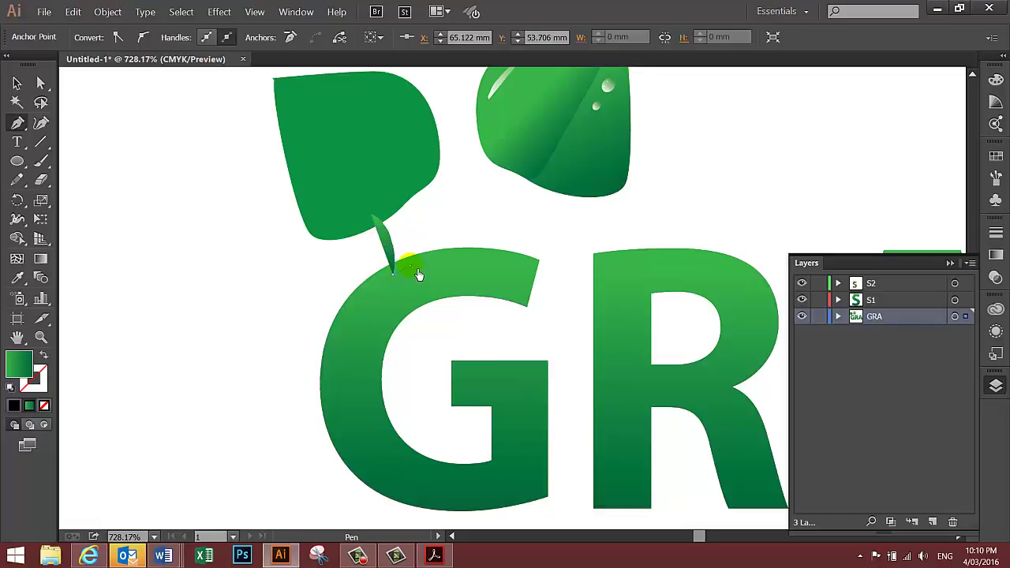
click(392, 219)
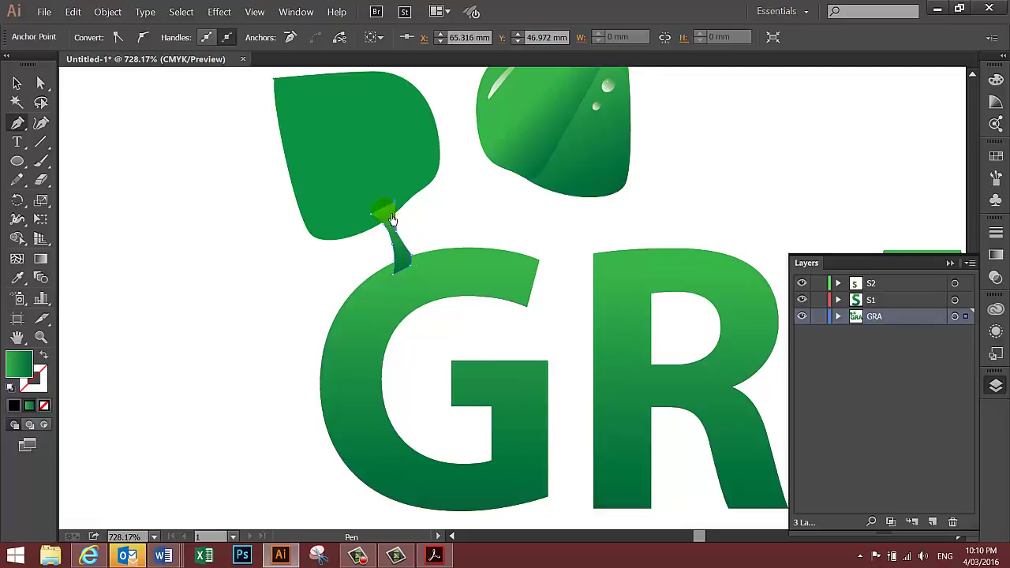
ctrl+click(352, 240)
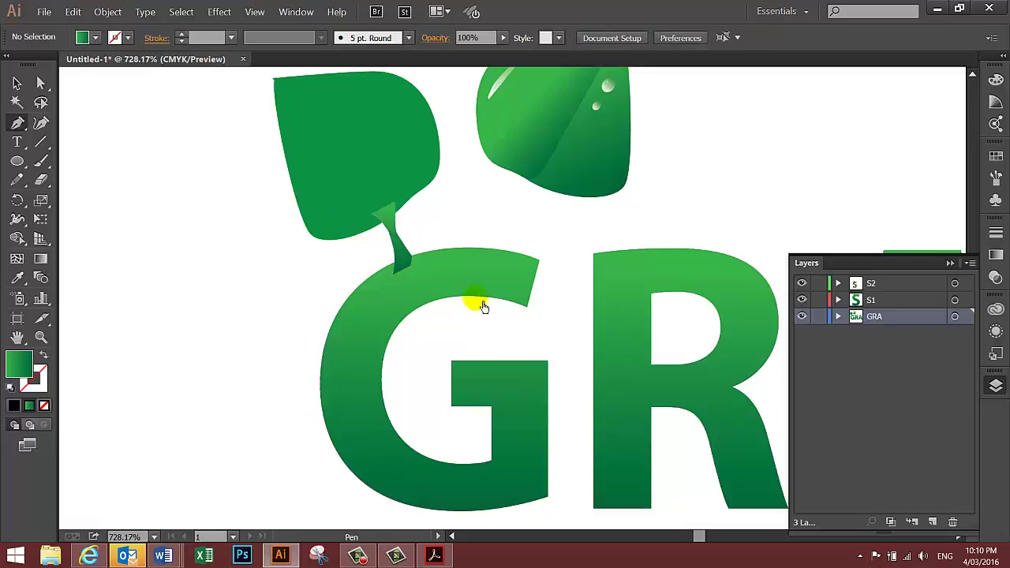
- Redirect the stem's gradient along its length, running from dark green at the leaf to light green at the G
key(v)
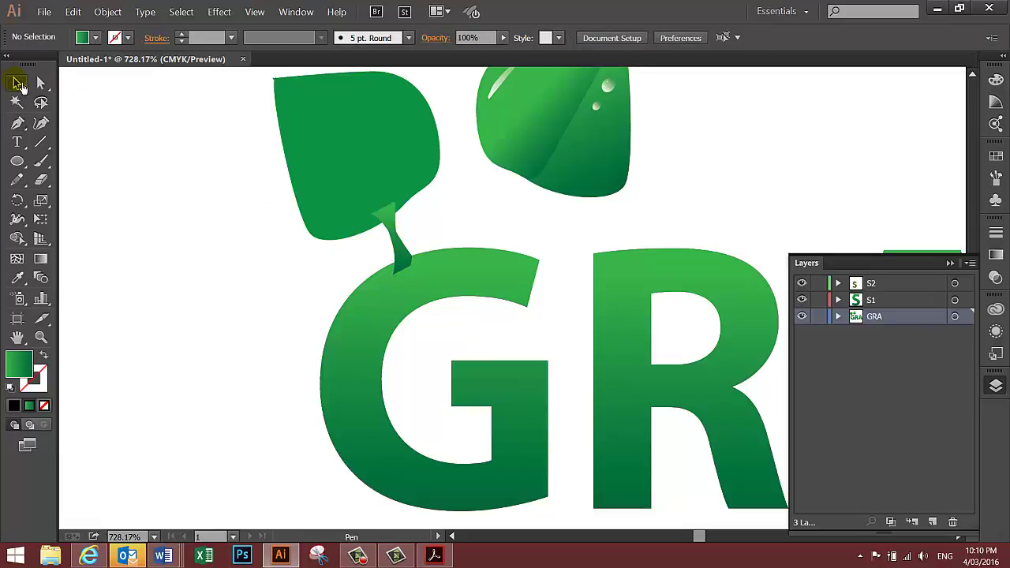
click(401, 246)
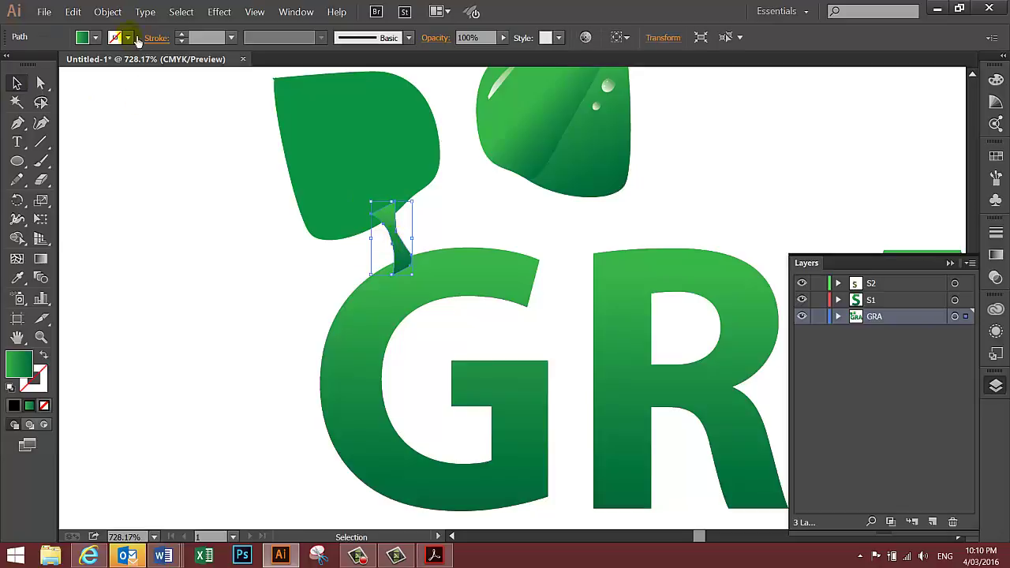
click(120, 247)
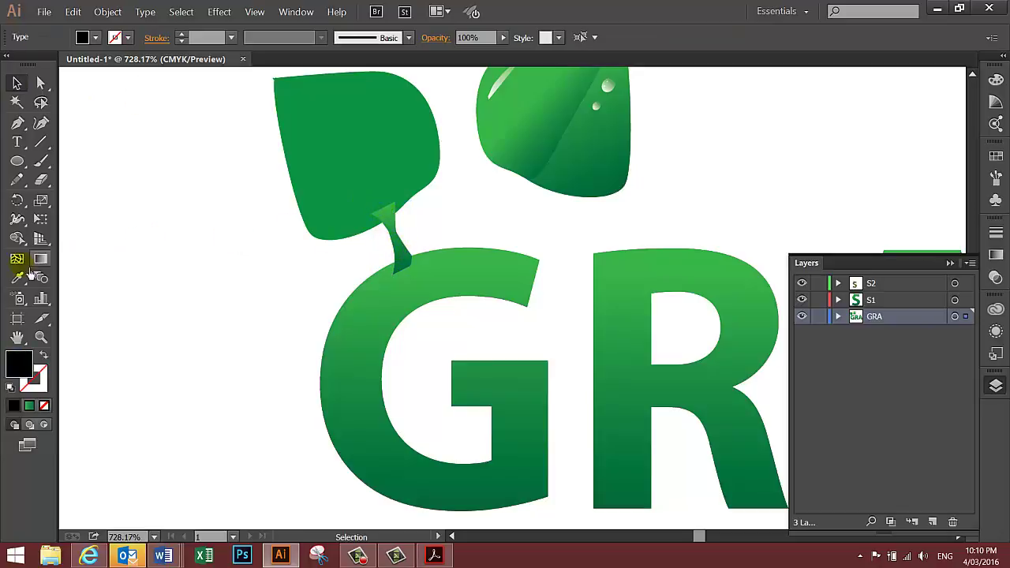
click(398, 259)
click(397, 250)
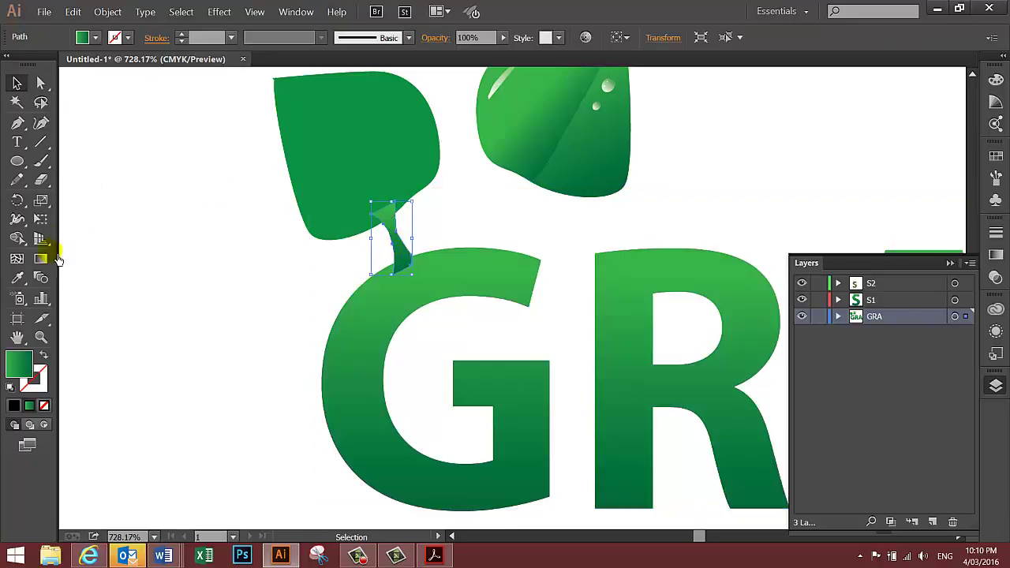
click(40, 259)
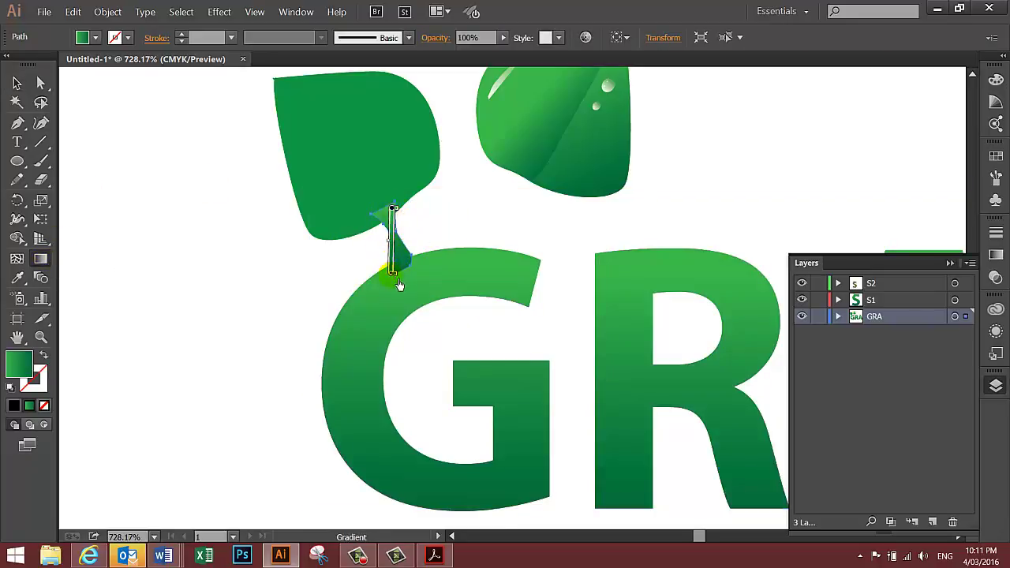
mouse_move(398, 284)
mouse_down()
mouse_move(381, 268)
mouse_move(433, 274)
mouse_move(413, 161)
mouse_move(387, 170)
mouse_move(386, 183)
mouse_move(384, 218)
mouse_move(405, 262)
mouse_up()
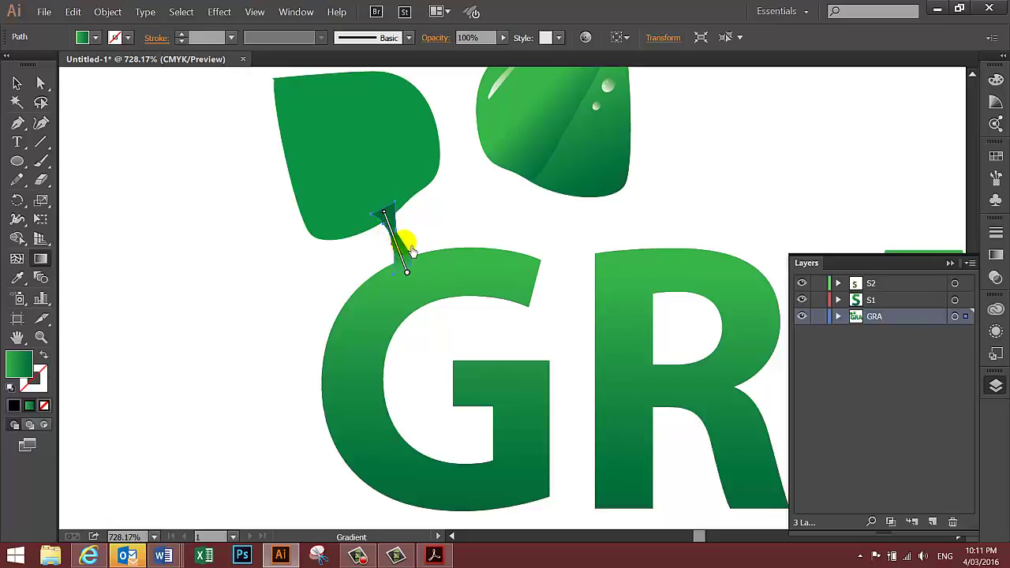
- Send the left leaf's stem to the back, behind the leaf and the G
click(344, 154)
click(108, 11)
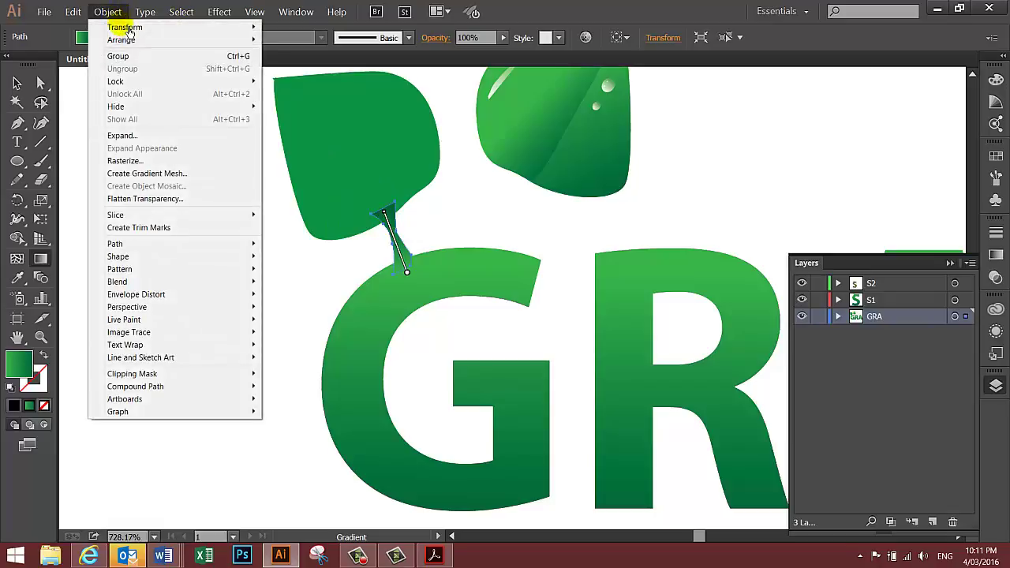
mouse_move(128, 39)
click(284, 78)
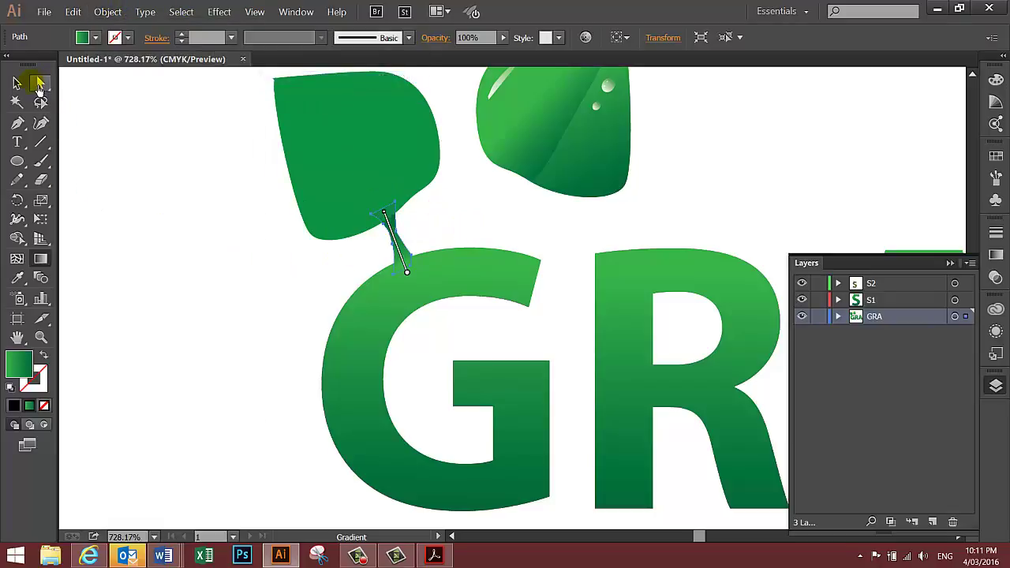
click(124, 126)
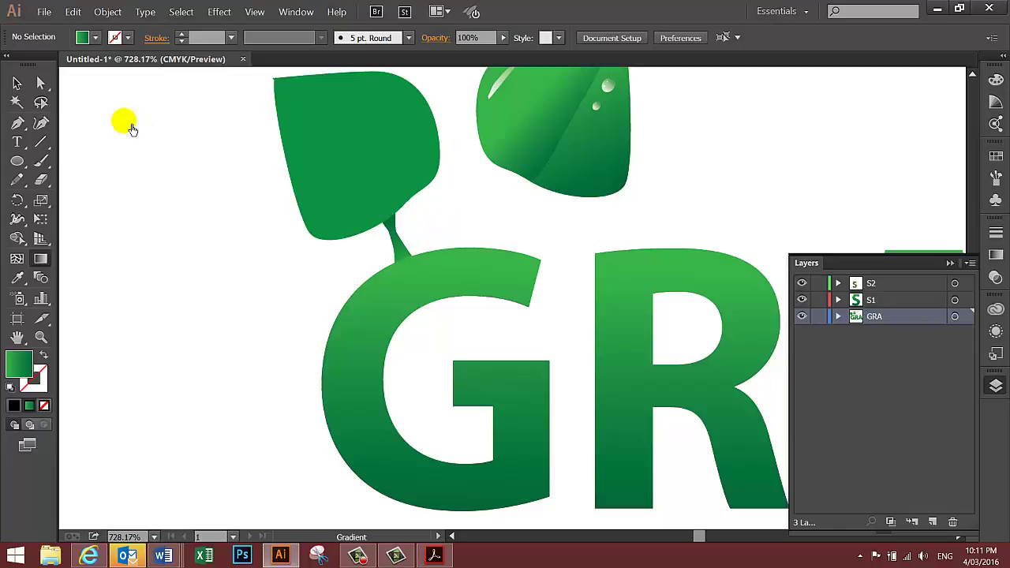
- Draw a second curved green-gradient stem with the Pen tool, joining the right leaf to the top of the G
click(18, 123)
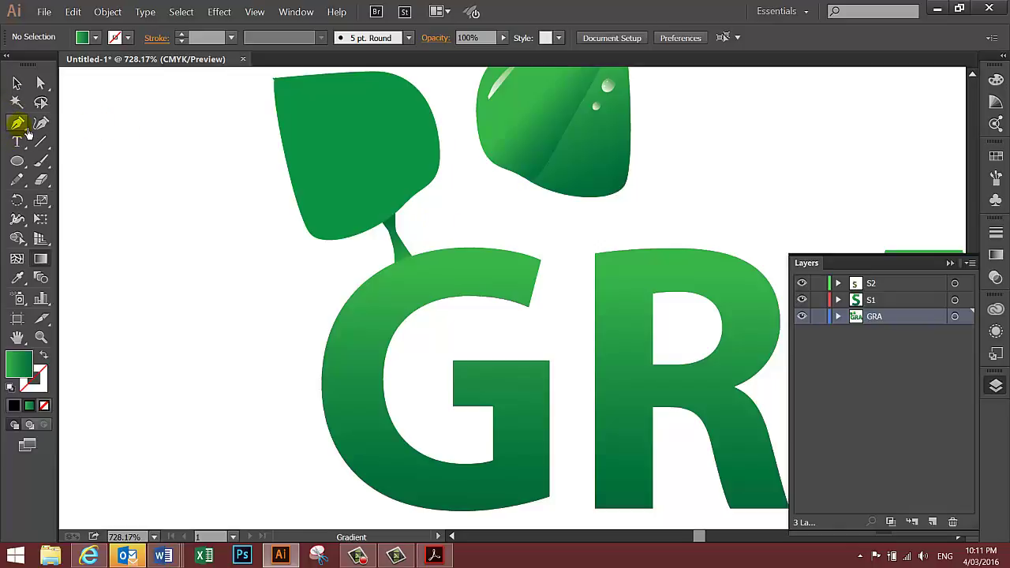
click(521, 168)
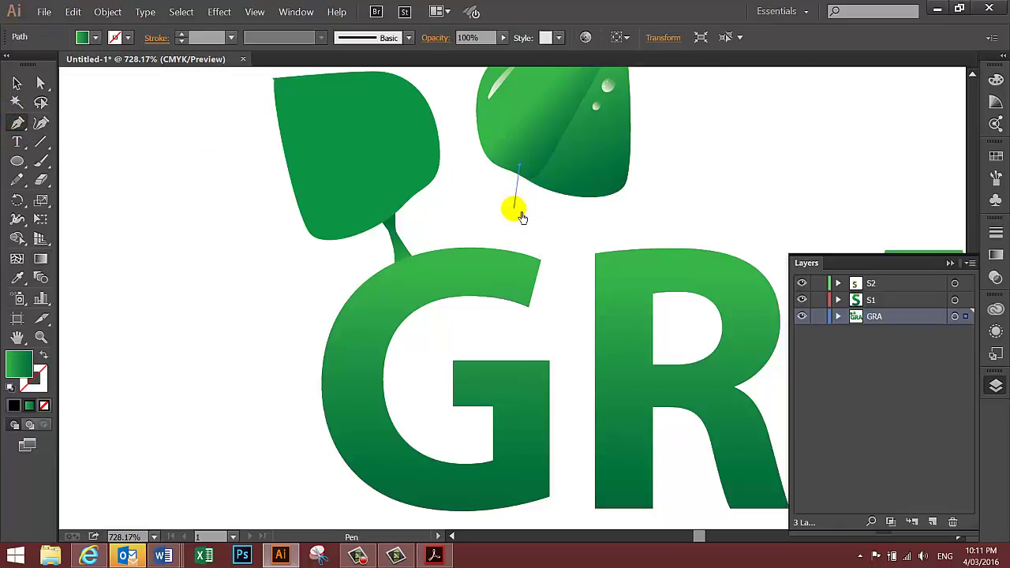
drag(467, 250, 513, 275)
click(508, 266)
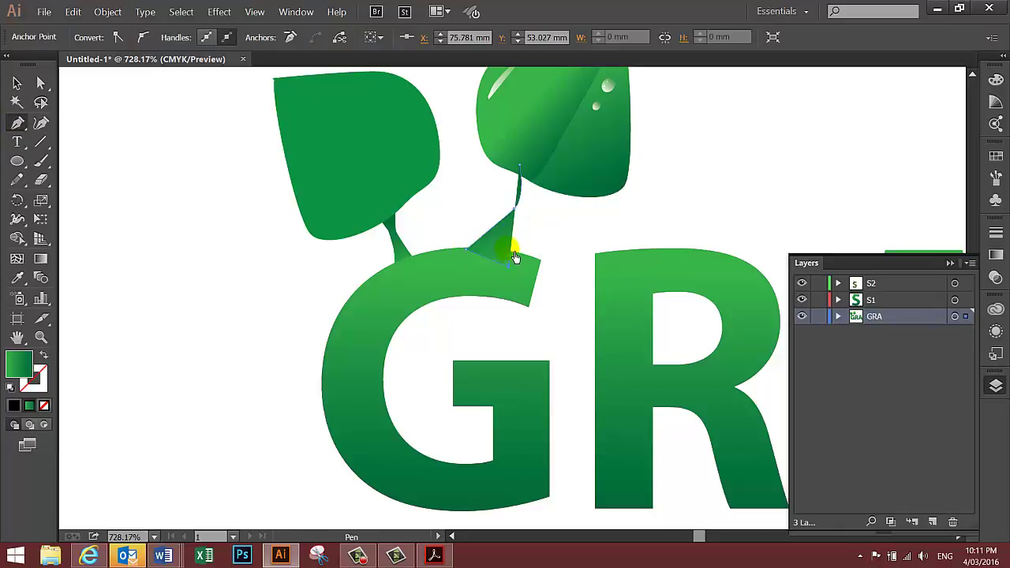
click(507, 247)
mouse_move(524, 211)
mouse_down()
mouse_move(541, 260)
mouse_move(530, 263)
mouse_up()
click(559, 182)
- Run the second stem's gradient from dark at the leaf to light at the G, and send the stem to the back
click(41, 259)
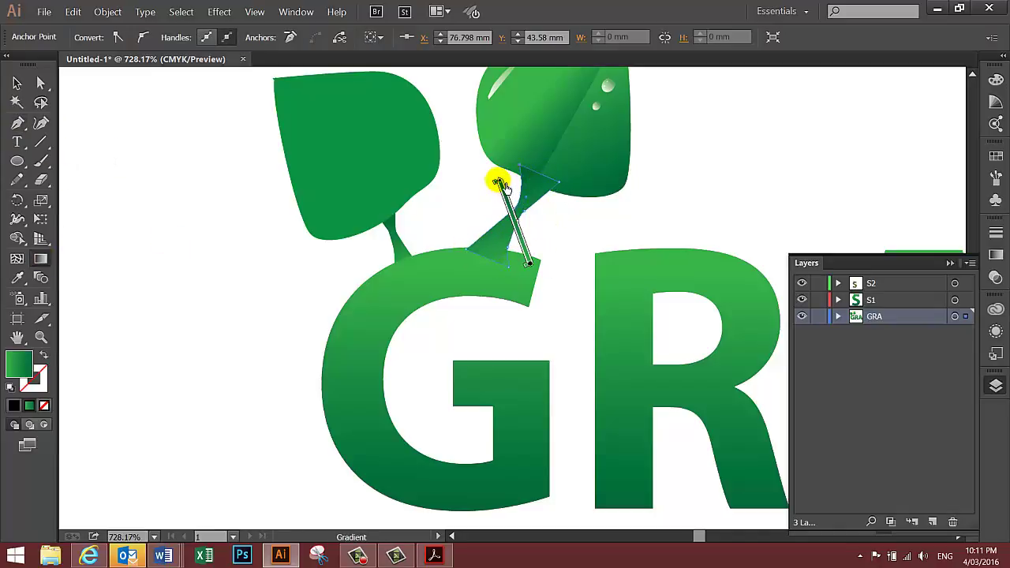
drag(499, 181, 571, 166)
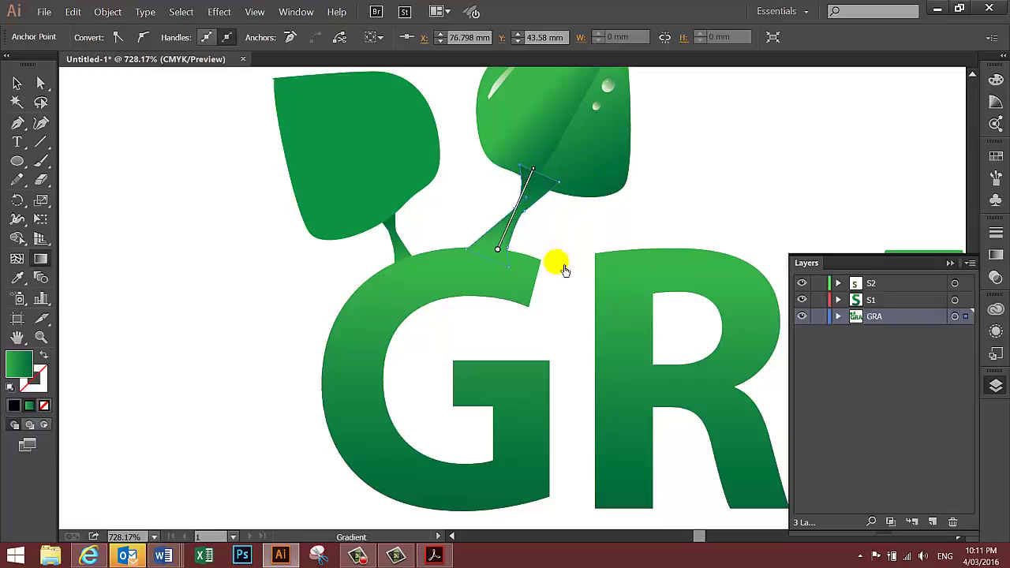
click(107, 11)
mouse_move(124, 39)
click(320, 82)
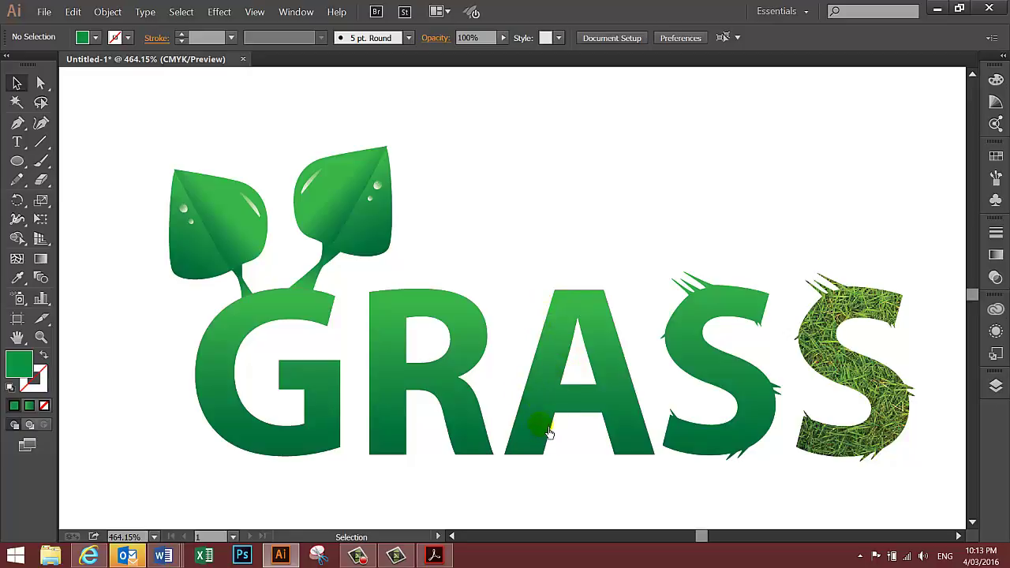
click(386, 195)
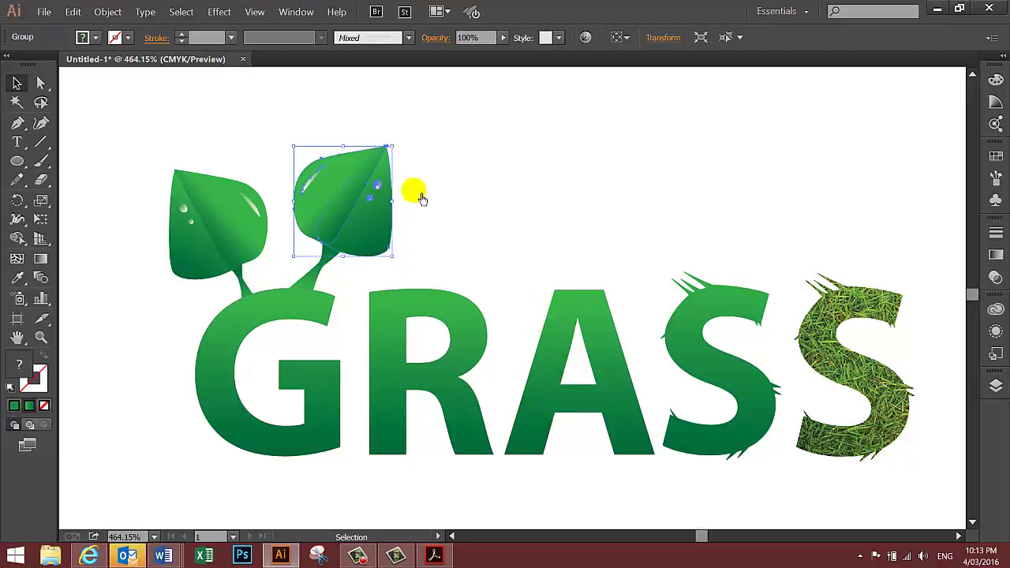
click(534, 228)
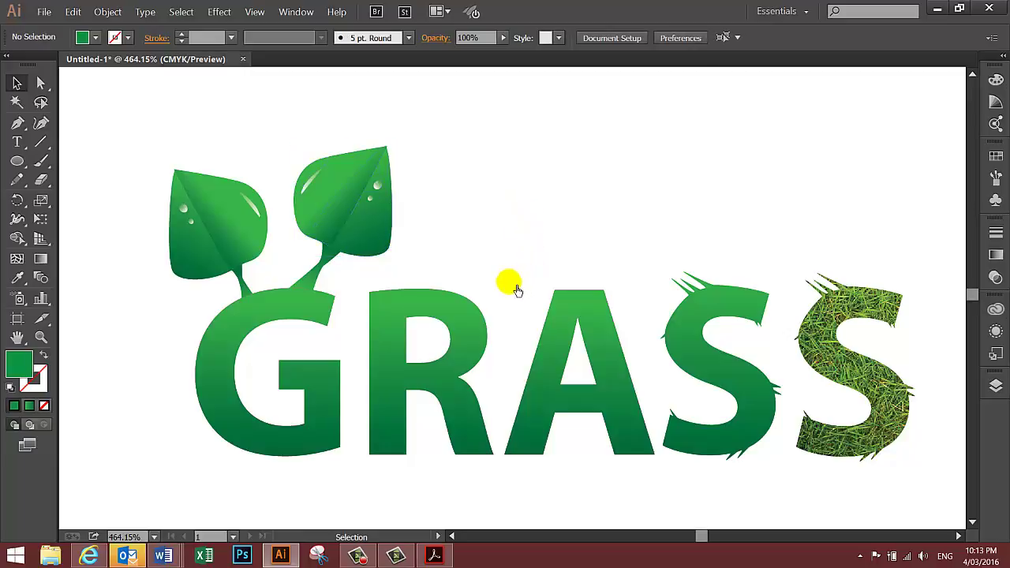